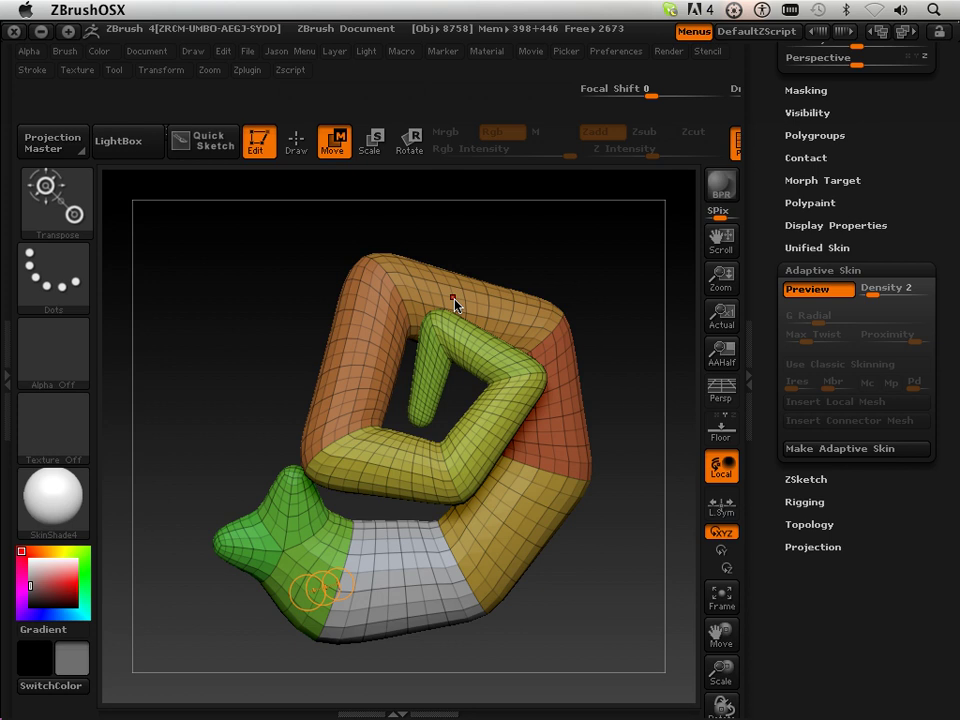
# Toggle the adaptive skin preview off and on to compare the ZSphere chain with its skinned mesh
pyautogui.press('a')
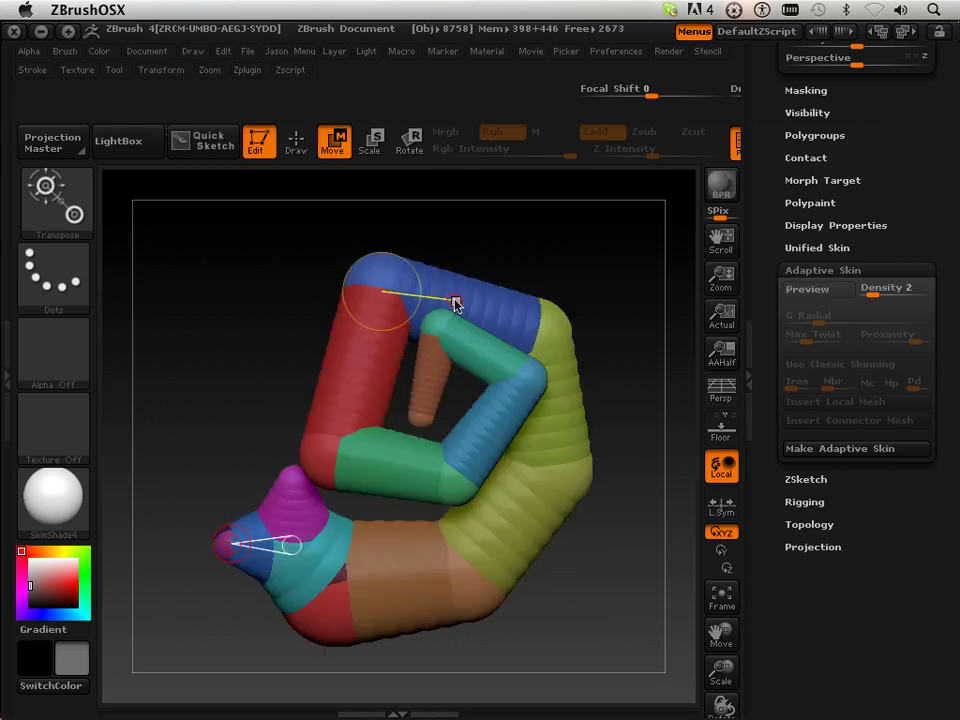
pyautogui.press('a')
pyautogui.press('a')
pyautogui.press('a')
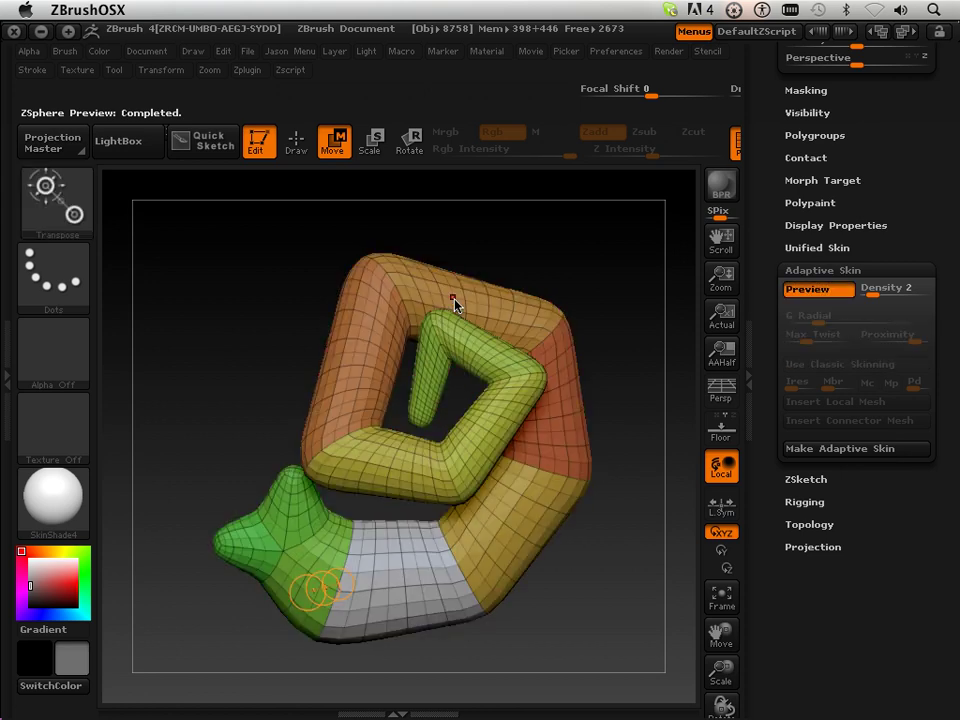
# Activate Draw mode, compare the skinned mesh with the ZSpheres again and leave the adaptive skin preview
pyautogui.click(298, 147)
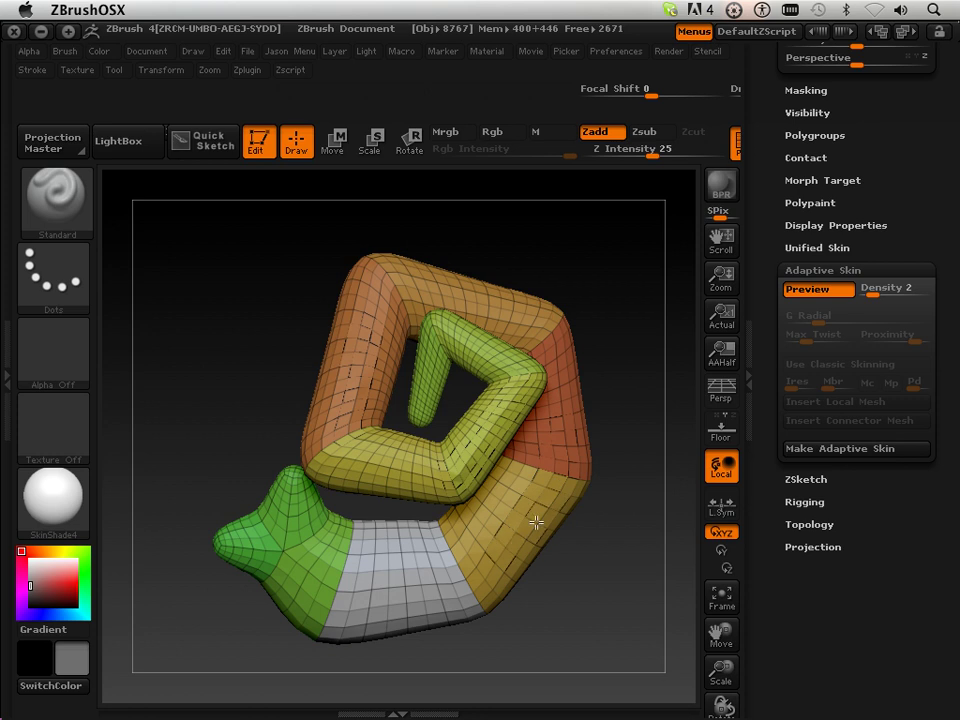
pyautogui.press('a')
pyautogui.press('a')
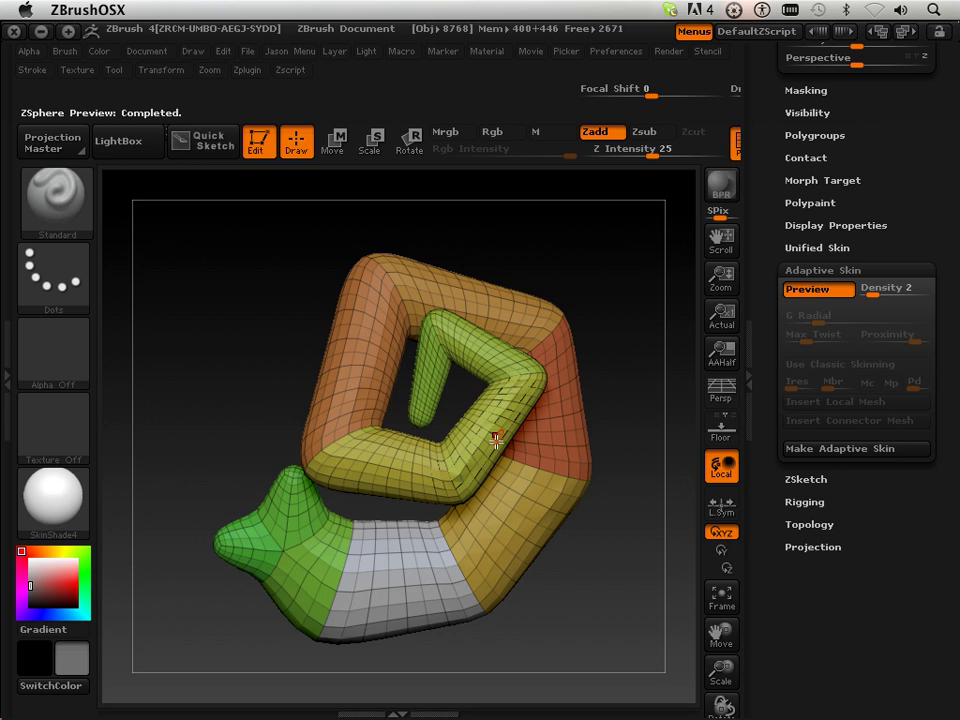
pyautogui.press('a')
pyautogui.press('a')
pyautogui.press('a')
# Preview the adaptive skin at density 5 and sculpt a test stroke on the long orange segment, returning to the ZSpheres
pyautogui.moveTo(769, 197); pyautogui.dragTo(764, 230)
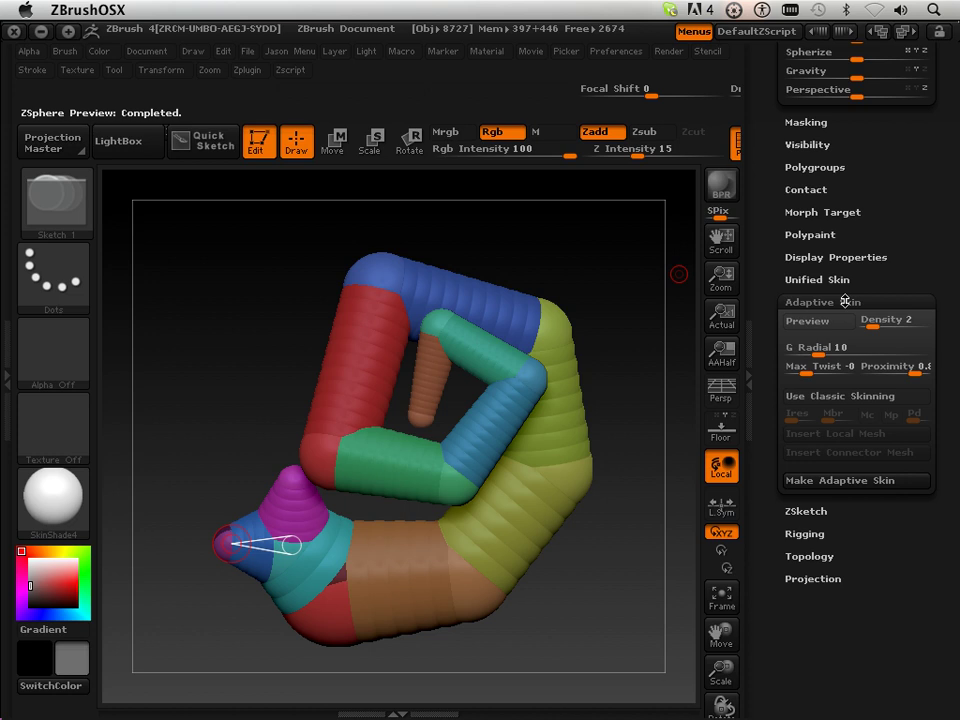
pyautogui.moveTo(876, 320); pyautogui.dragTo(898, 326)
pyautogui.press('Return')
pyautogui.press('a')
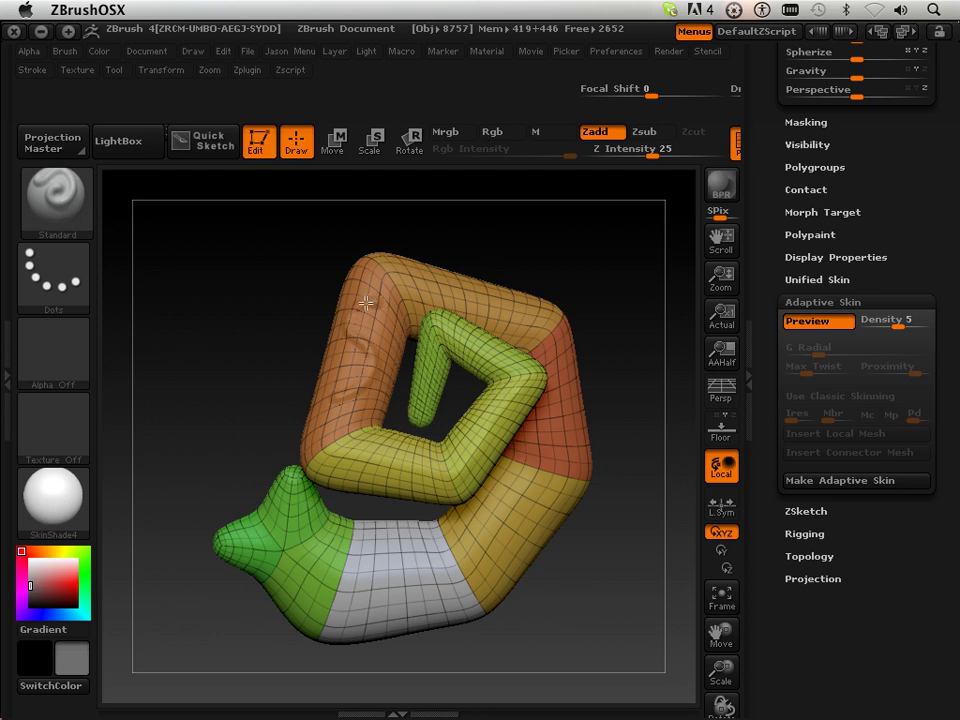
pyautogui.press('a')
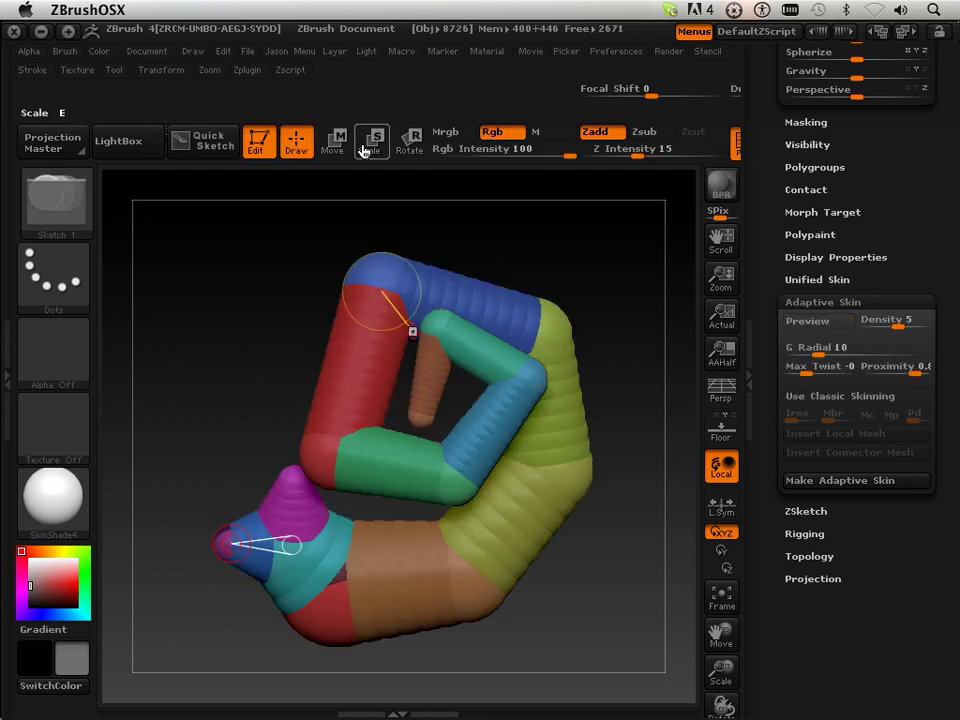
# Rotate the ZSphere chain outward from the blue-red joint to open the spiral and check the skin preview
pyautogui.click(405, 147)
pyautogui.moveTo(371, 325); pyautogui.dragTo(299, 158)
pyautogui.moveTo(257, 366); pyautogui.dragTo(357, 398)
pyautogui.press('a')
pyautogui.press('a')
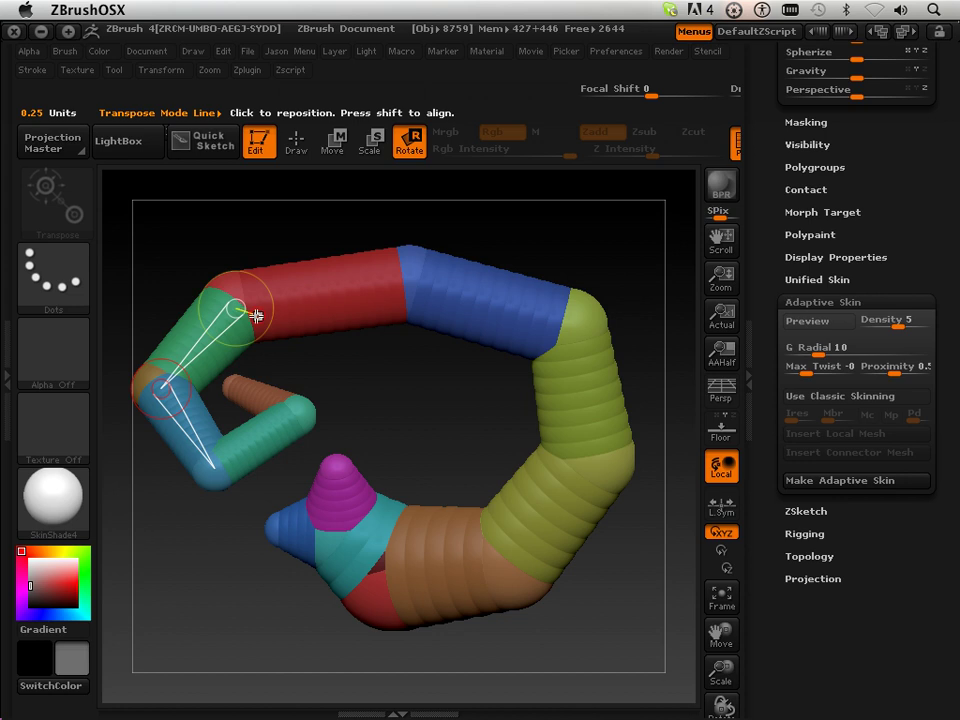
# Rotate the blue, red and green segments to extend the chain outward, and inspect the sculpted detail in the skin preview
pyautogui.moveTo(225, 313); pyautogui.dragTo(363, 260)
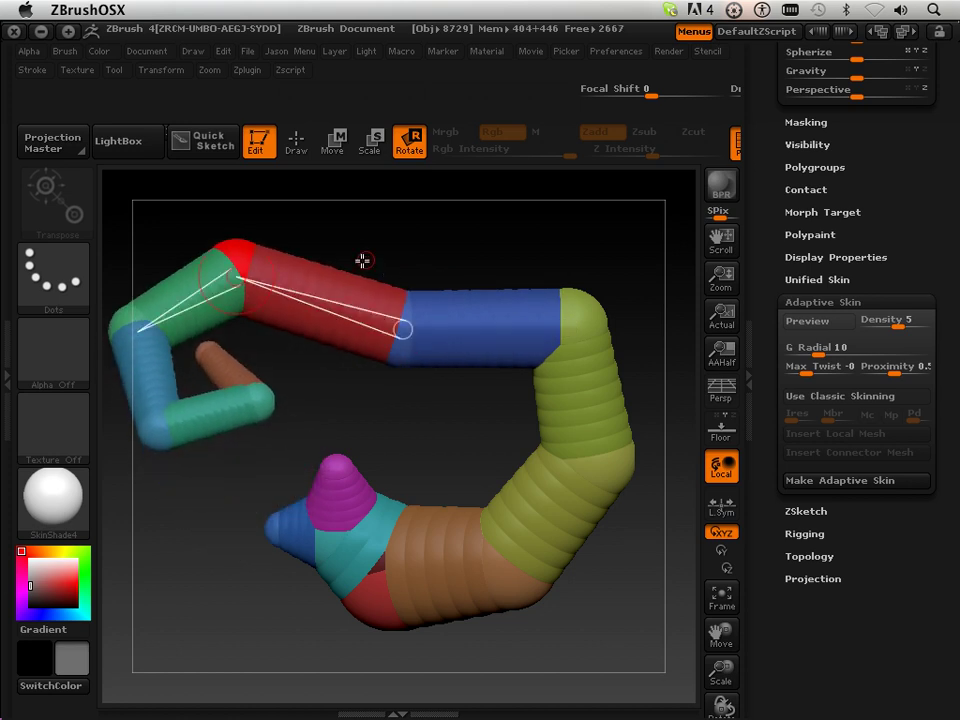
pyautogui.moveTo(201, 289); pyautogui.dragTo(229, 197)
pyautogui.press('a')
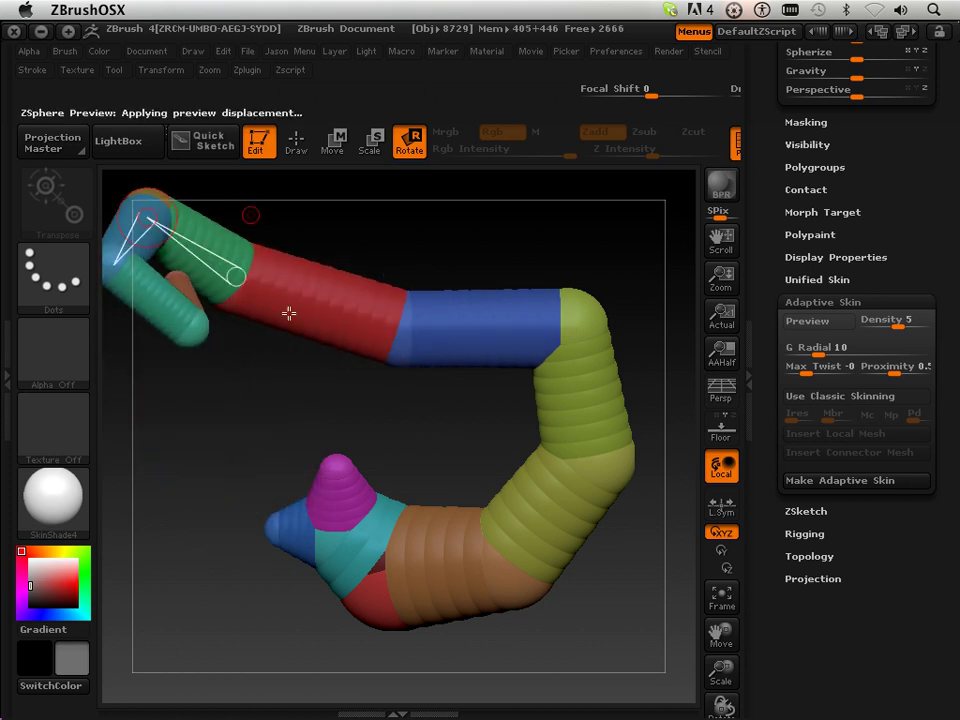
pyautogui.moveTo(295, 424); pyautogui.dragTo(576, 319)
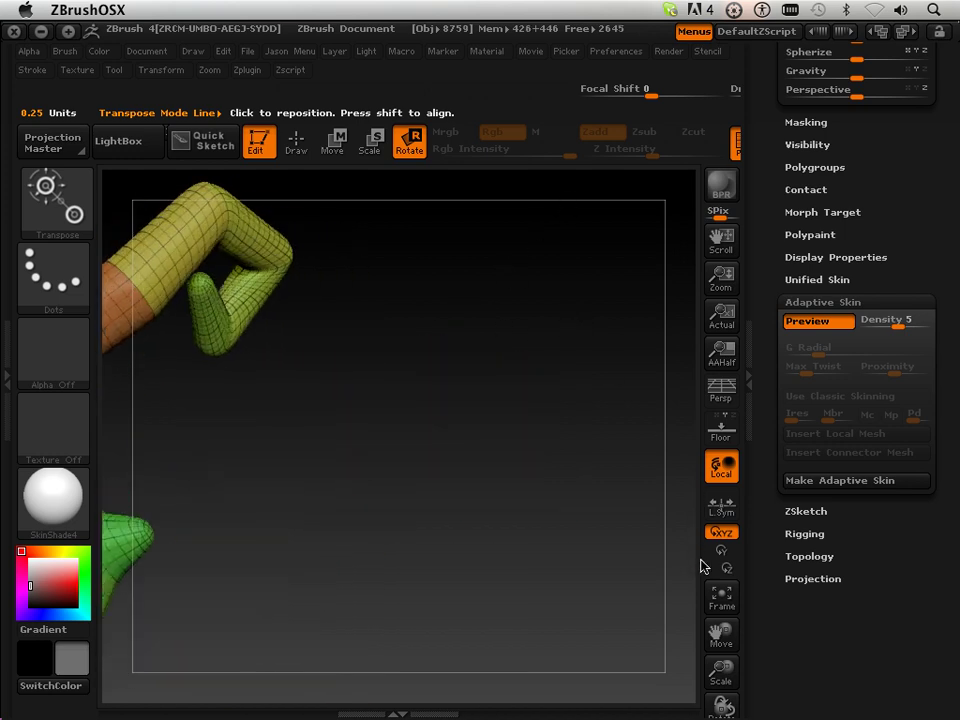
pyautogui.moveTo(711, 625); pyautogui.dragTo(806, 618)
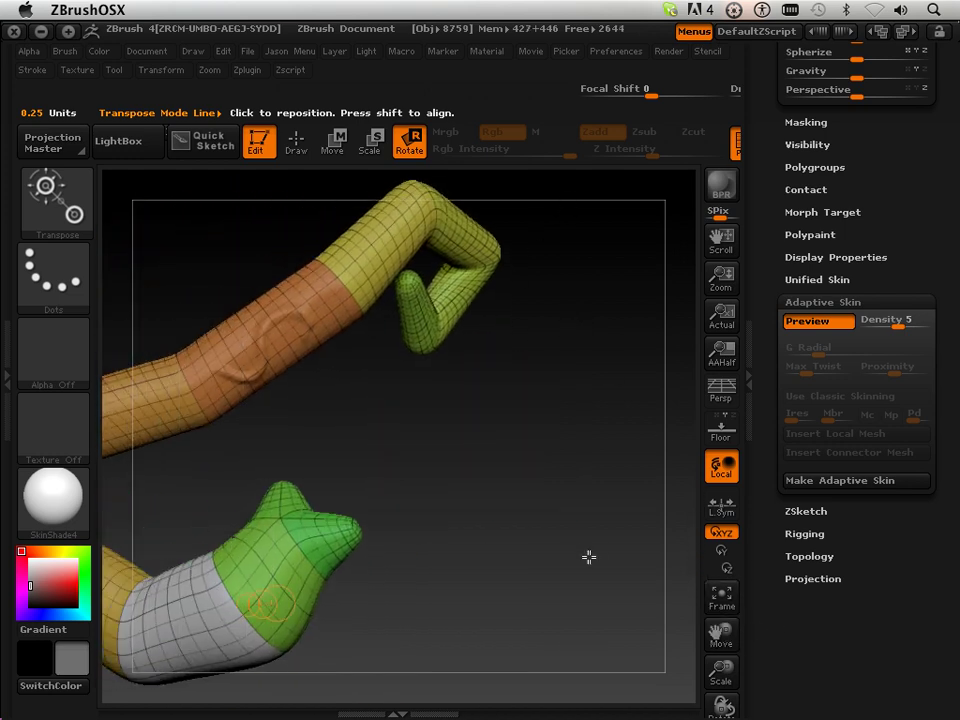
pyautogui.press('a')
pyautogui.press('a')
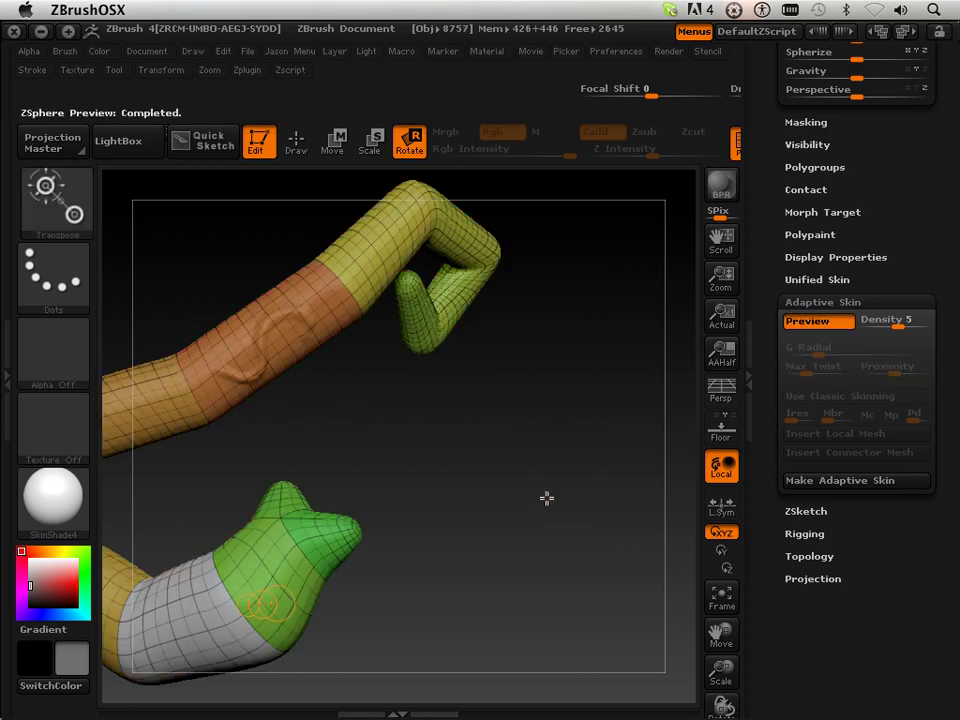
pyautogui.press('a')
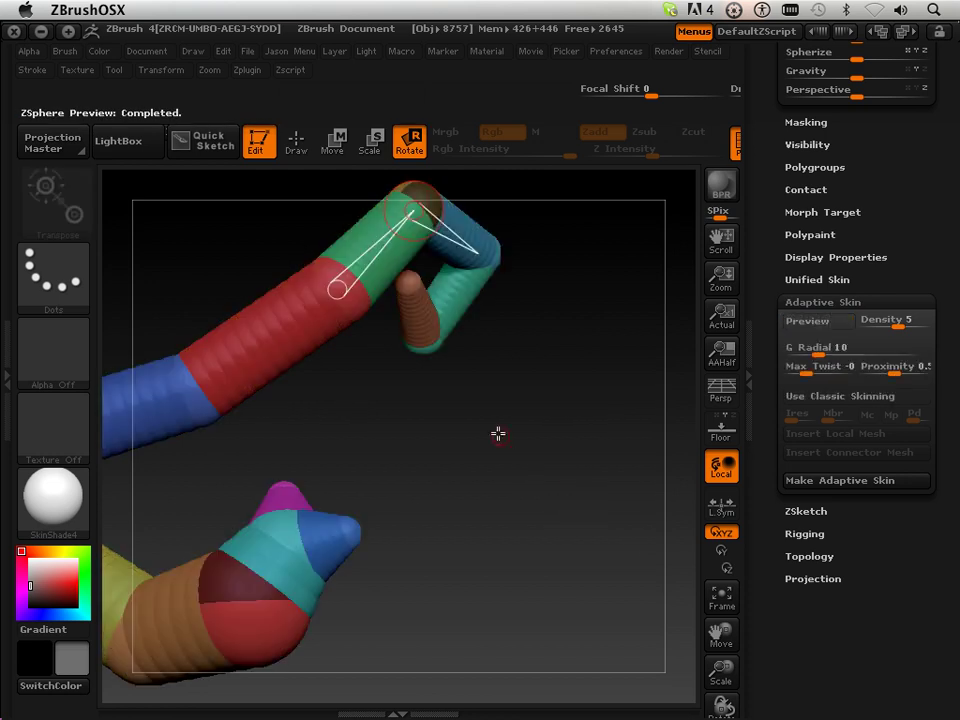
# Insert a ZSphere in the middle of the red segment and check its effect on the sculpted detail in the skin preview
pyautogui.click(296, 146)
pyautogui.click(255, 330)
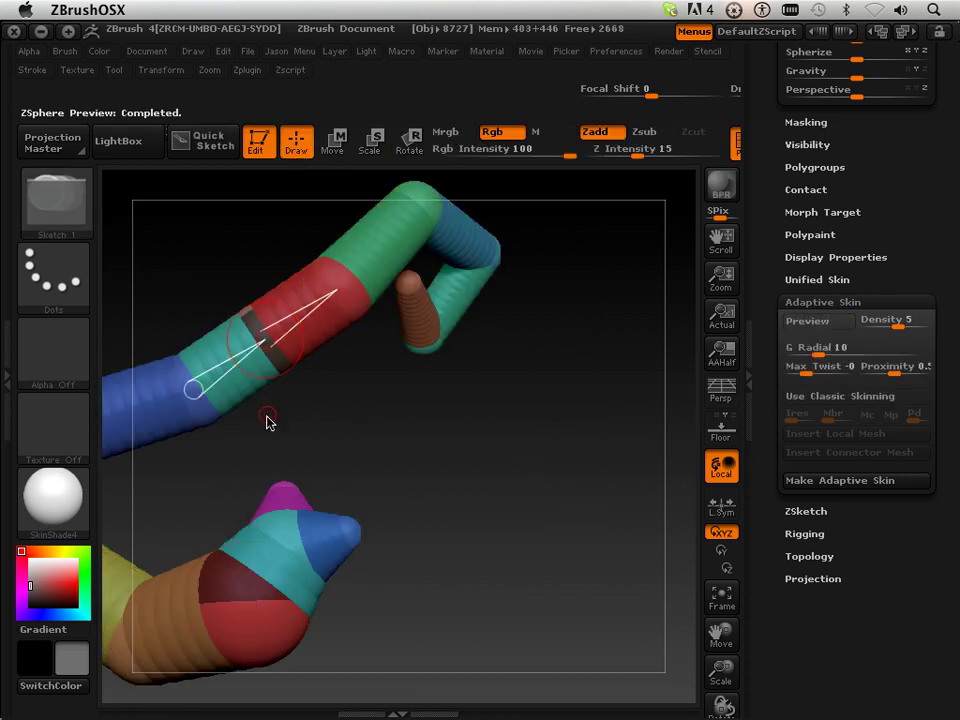
pyautogui.press('a')
pyautogui.moveTo(276, 450); pyautogui.dragTo(391, 353)
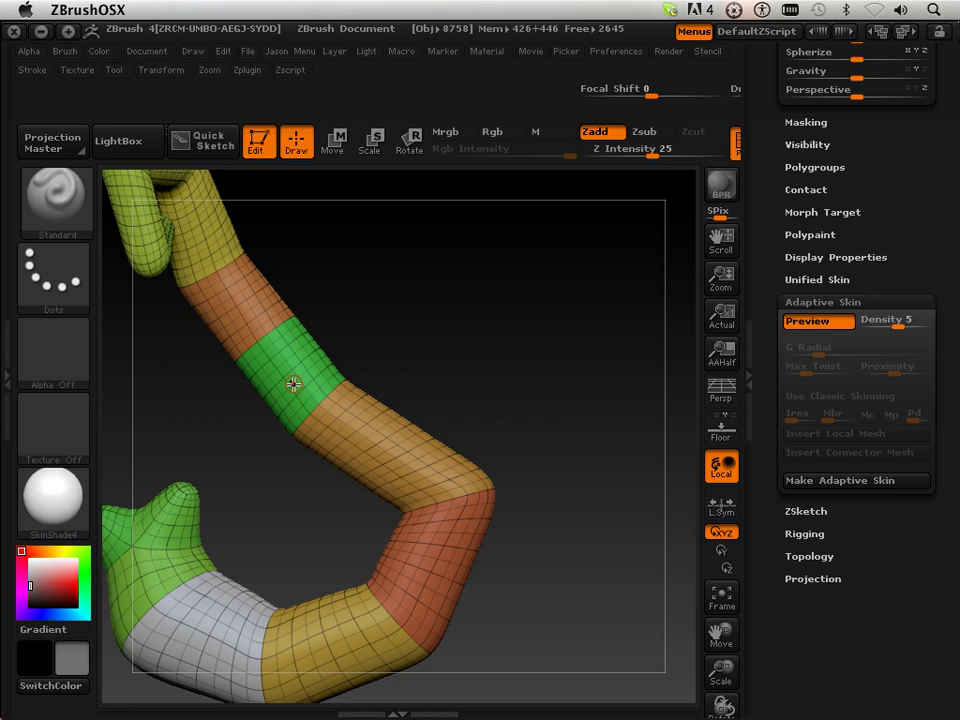
pyautogui.press('a')
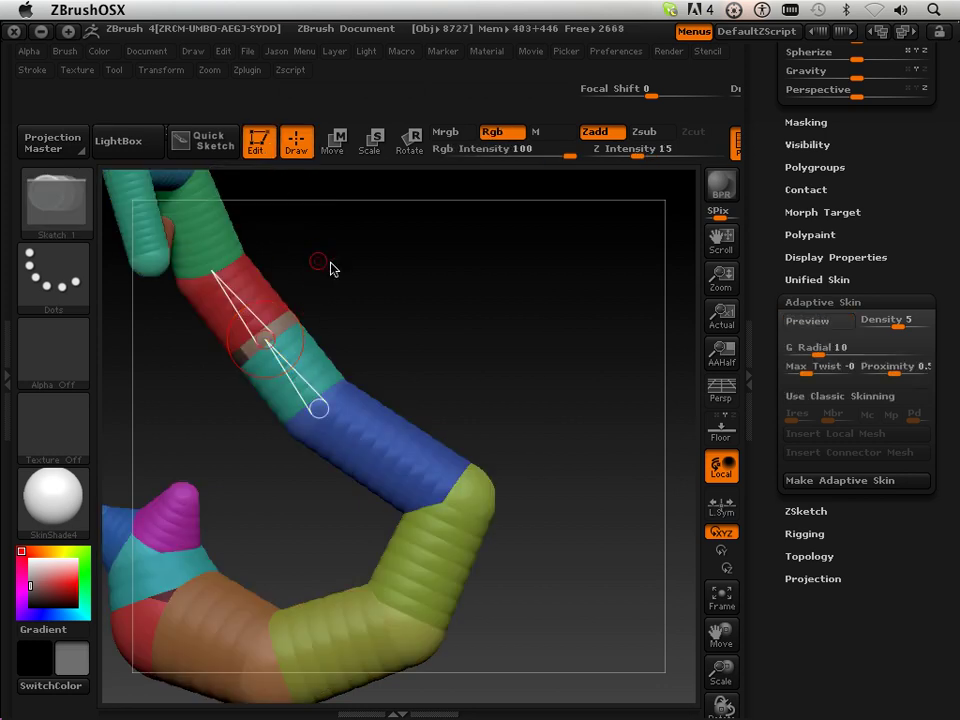
pyautogui.moveTo(331, 268)
pyautogui.mouseDown()
pyautogui.moveTo(476, 315)
pyautogui.moveTo(561, 291)
pyautogui.moveTo(600, 302)
pyautogui.moveTo(578, 300)
pyautogui.mouseUp()
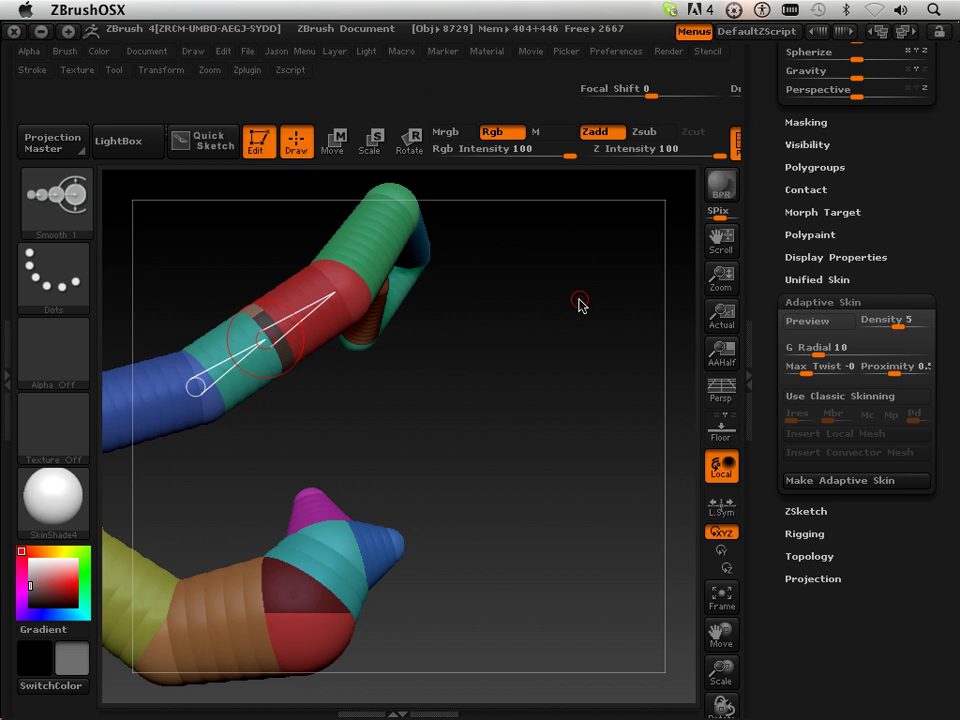
pyautogui.press('shift')
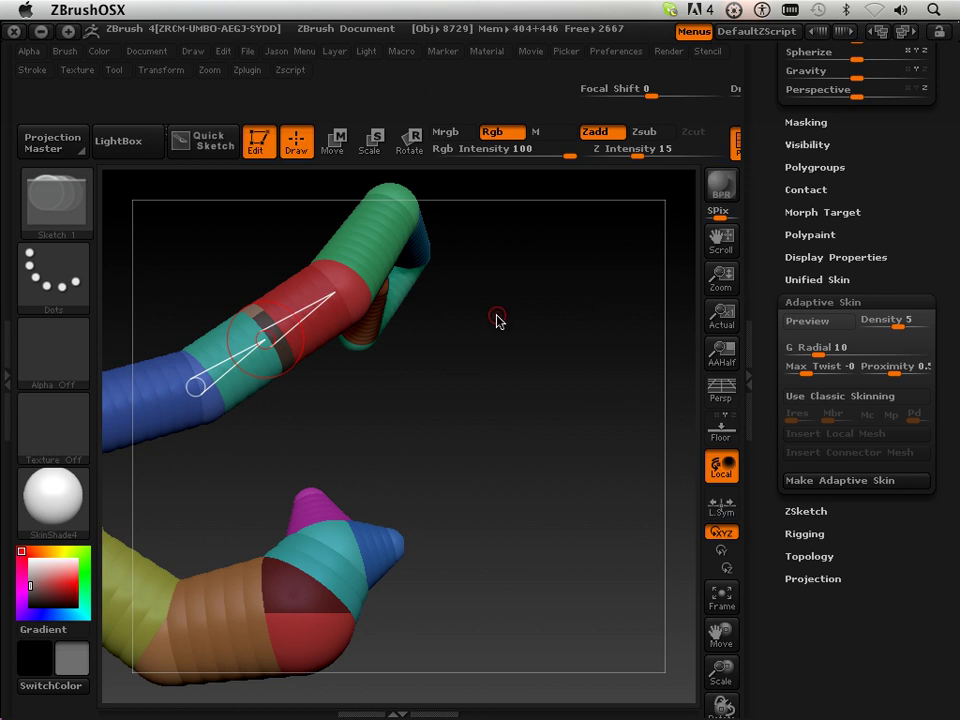
# Rotate the chain segments inward to curl them back into a spiral and check the reposed adaptive skin
pyautogui.click(409, 142)
pyautogui.moveTo(311, 302); pyautogui.dragTo(187, 447)
pyautogui.moveTo(330, 410); pyautogui.dragTo(398, 368)
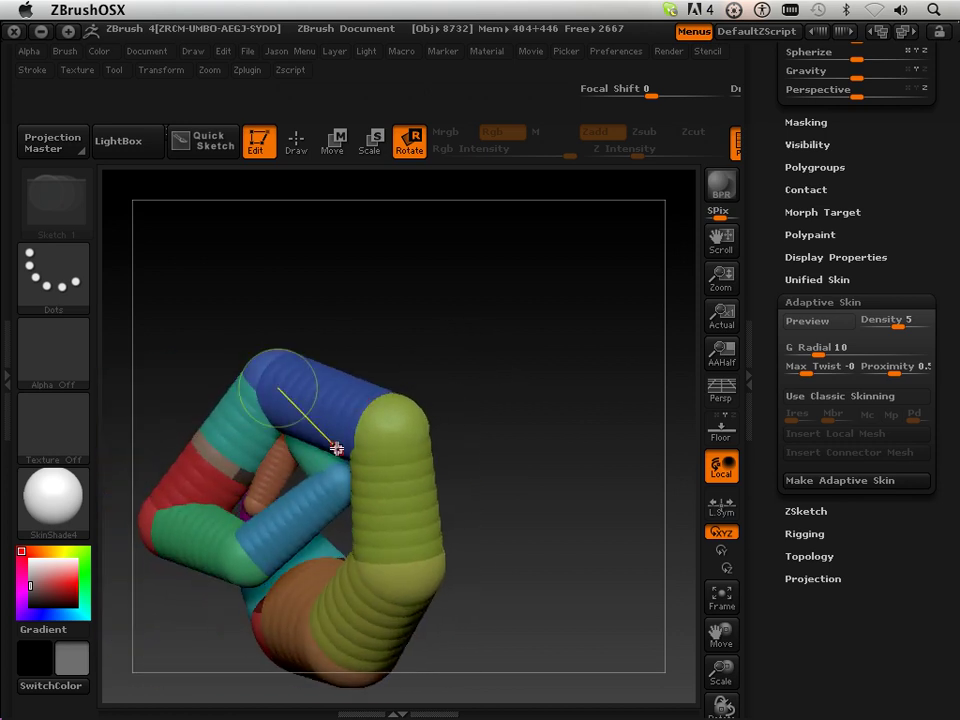
pyautogui.moveTo(323, 456); pyautogui.dragTo(346, 459)
pyautogui.moveTo(297, 517); pyautogui.dragTo(304, 542)
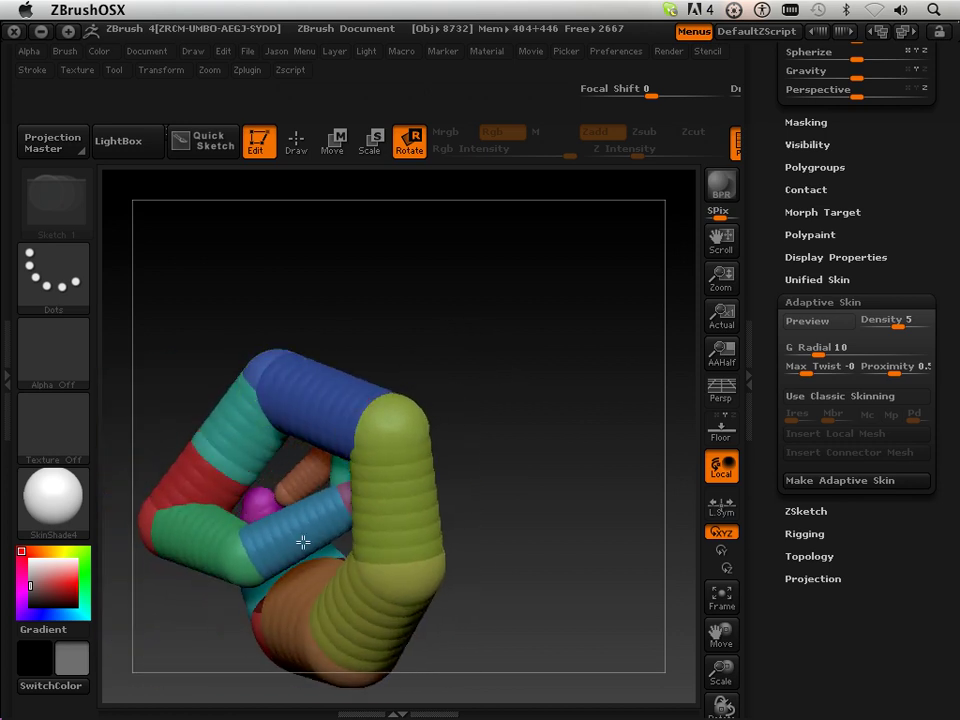
pyautogui.moveTo(467, 366); pyautogui.dragTo(546, 318)
pyautogui.moveTo(334, 486); pyautogui.dragTo(266, 508)
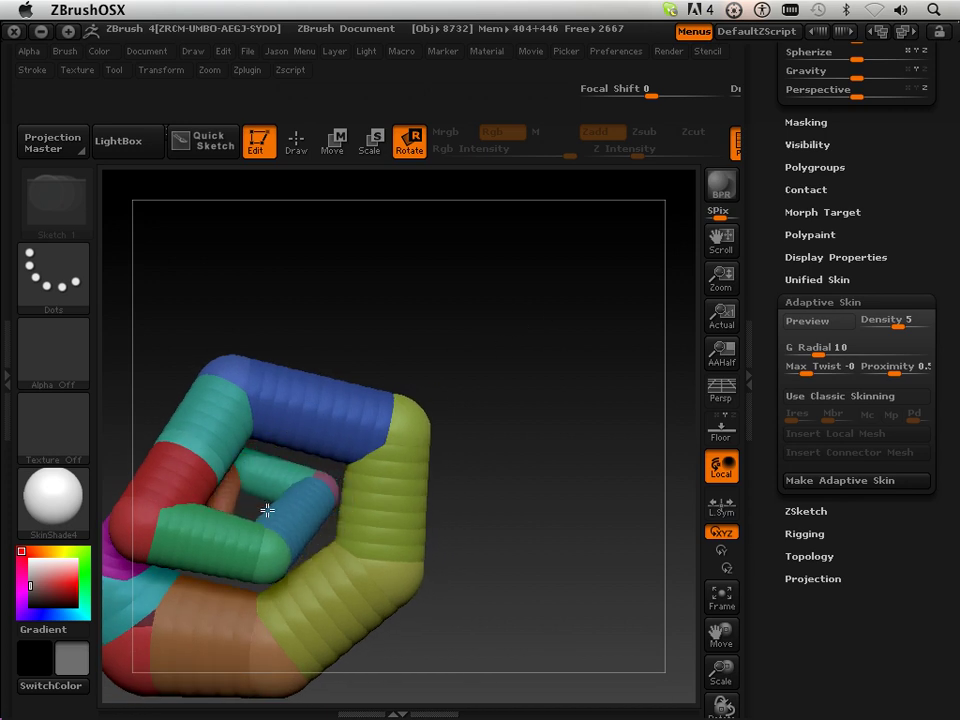
pyautogui.press('a')
pyautogui.moveTo(453, 428); pyautogui.dragTo(510, 434)
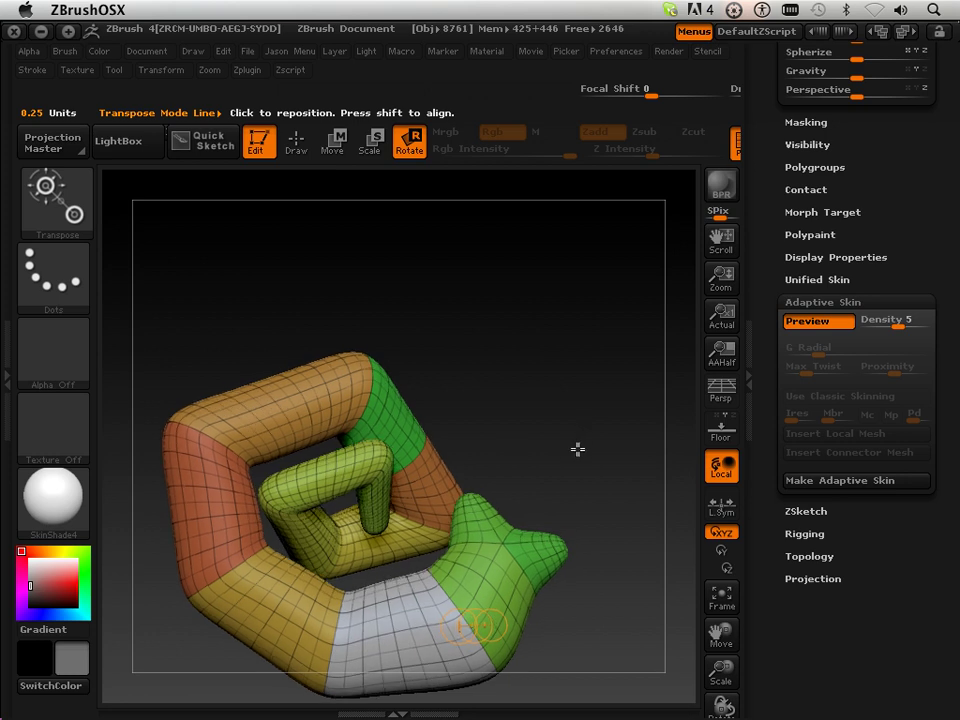
pyautogui.press('a')
# Delete the magenta, blue and cyan ZSpheres from the thick end of the chain and preview the trimmed adaptive skin
pyautogui.click(545, 567)
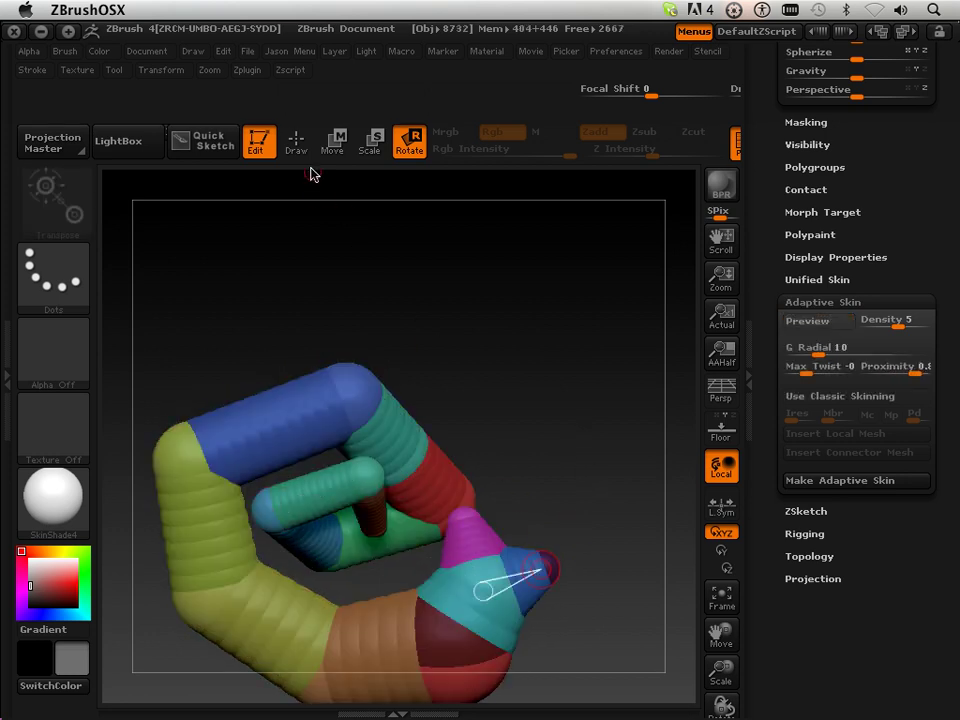
pyautogui.press('q')
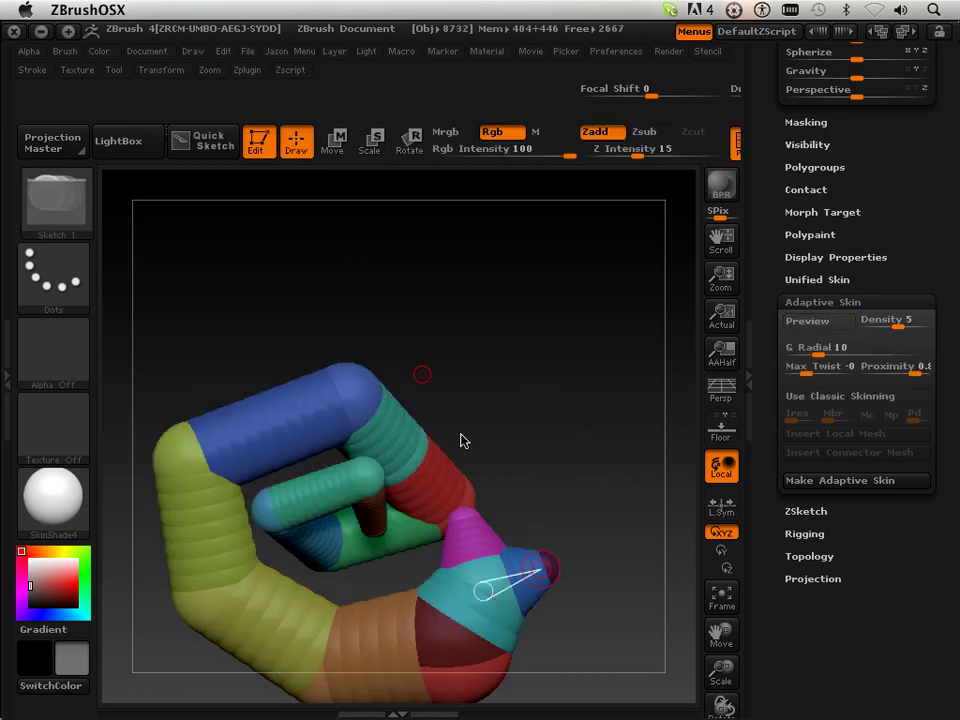
pyautogui.keyDown('alt'); pyautogui.click(464, 518); pyautogui.keyUp('alt')
pyautogui.keyDown('alt'); pyautogui.click(550, 567); pyautogui.keyUp('alt')
pyautogui.keyDown('alt'); pyautogui.click(504, 570); pyautogui.keyUp('alt')
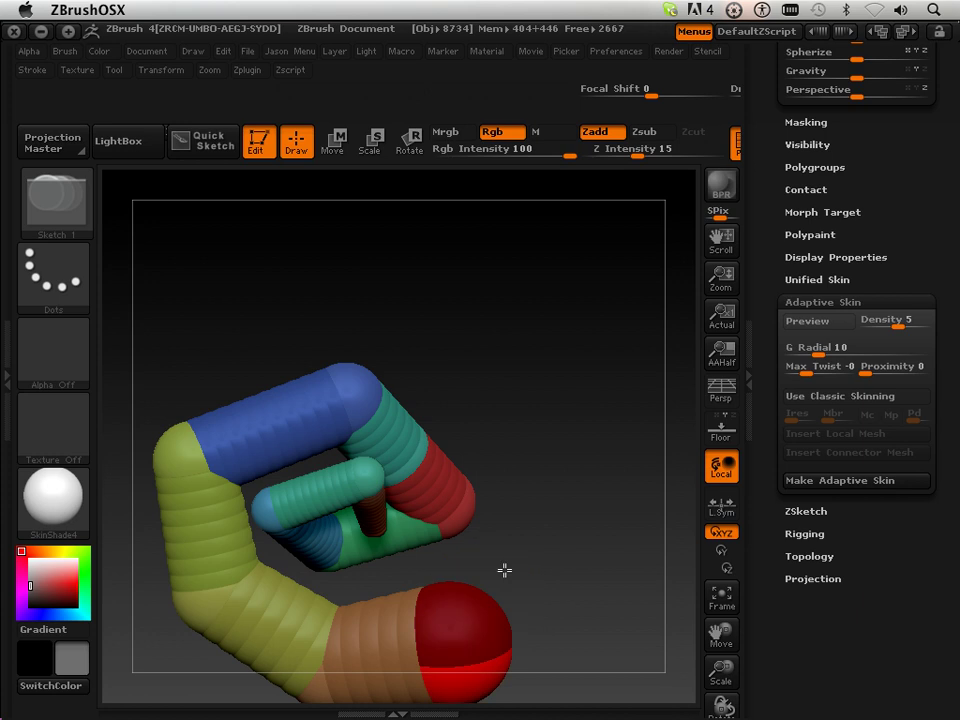
pyautogui.moveTo(504, 570); pyautogui.dragTo(522, 528)
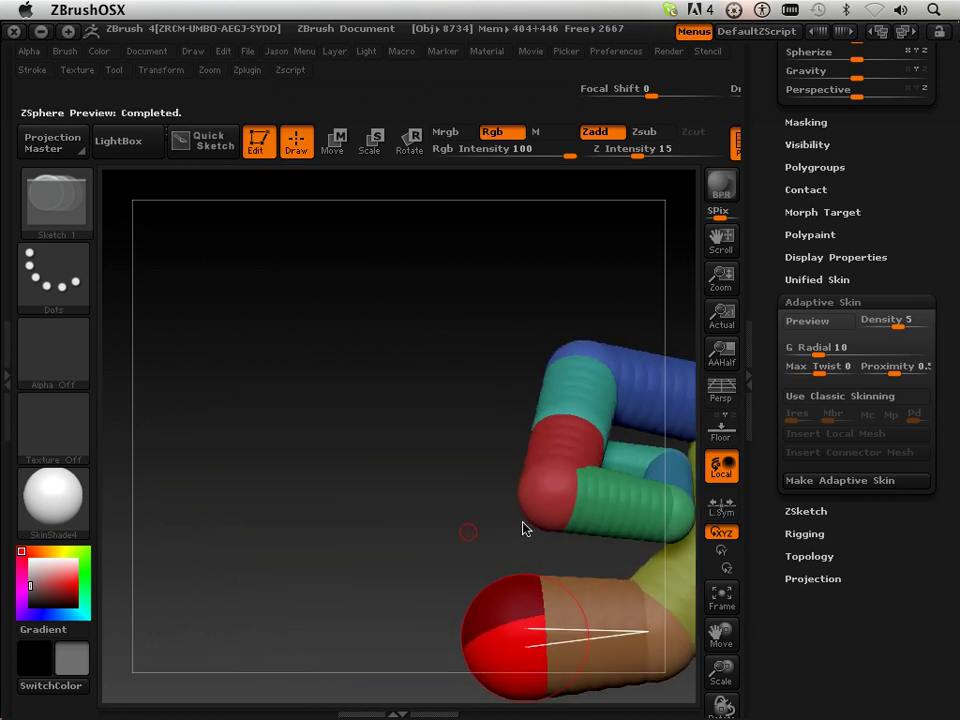
pyautogui.press('a')
pyautogui.click(718, 598)
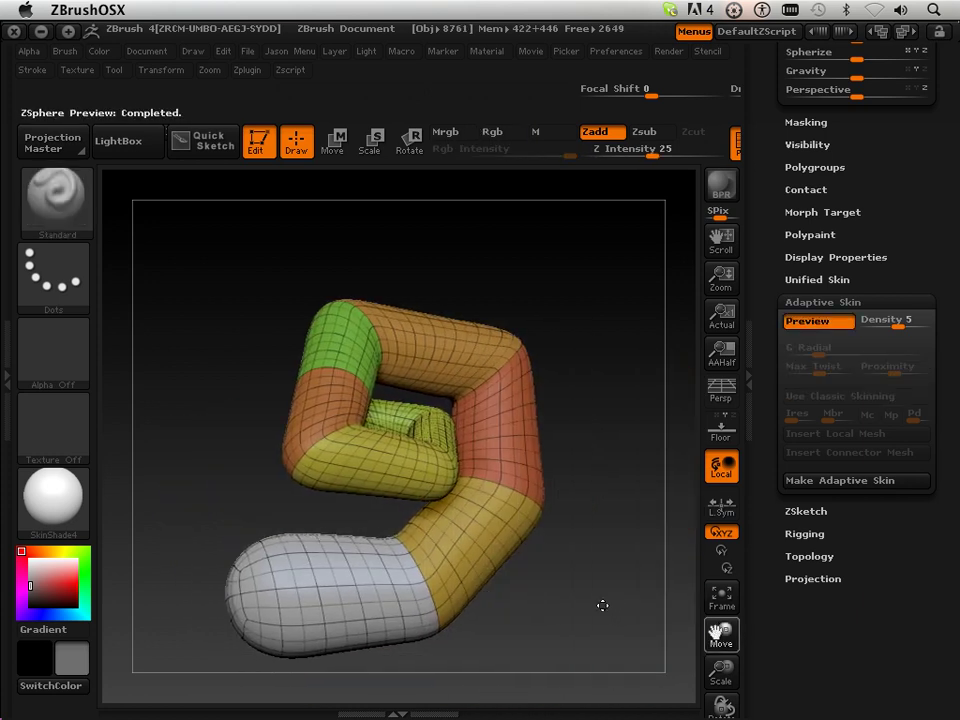
pyautogui.moveTo(602, 605); pyautogui.dragTo(573, 570)
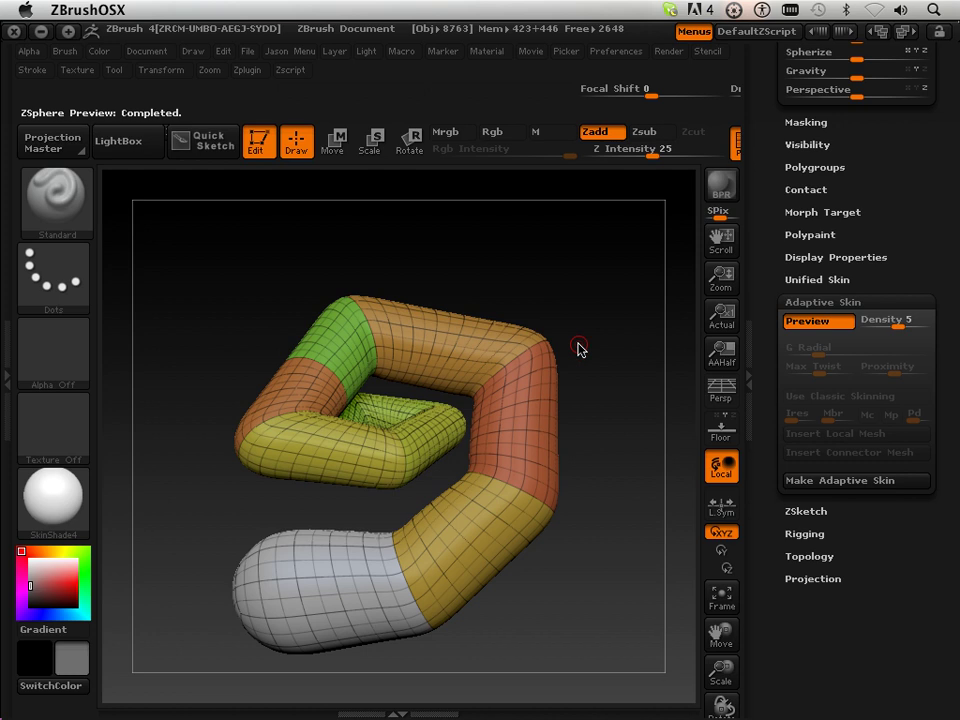
pyautogui.press('a')
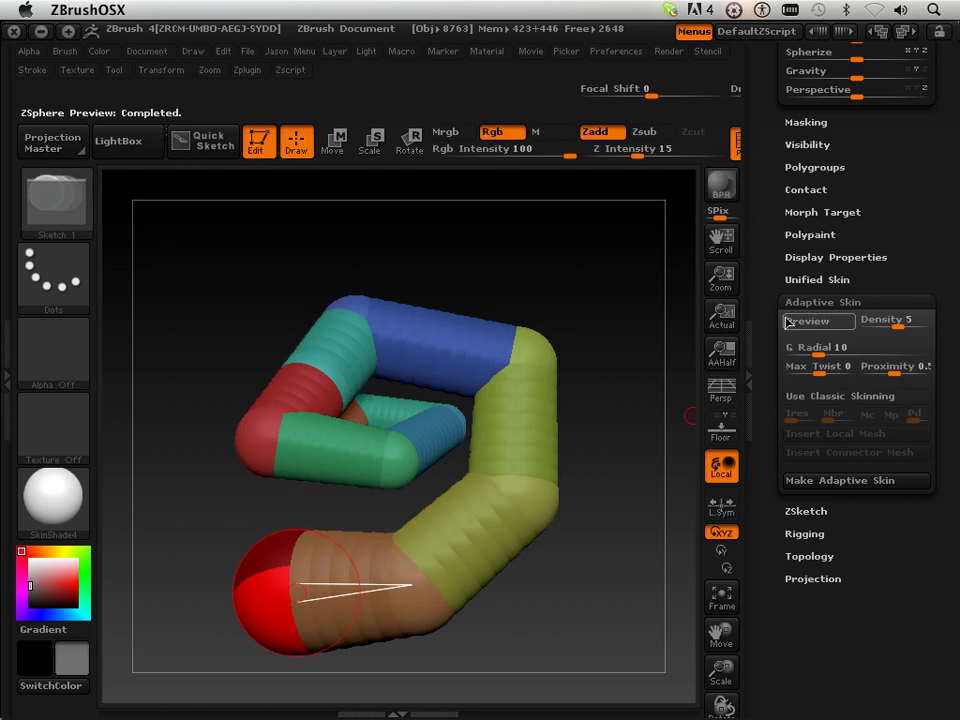
# Locate the Make PolyMesh3D command for the ZSphere tool and turn the adaptive skin preview back on
pyautogui.moveTo(769, 471); pyautogui.dragTo(769, 448)
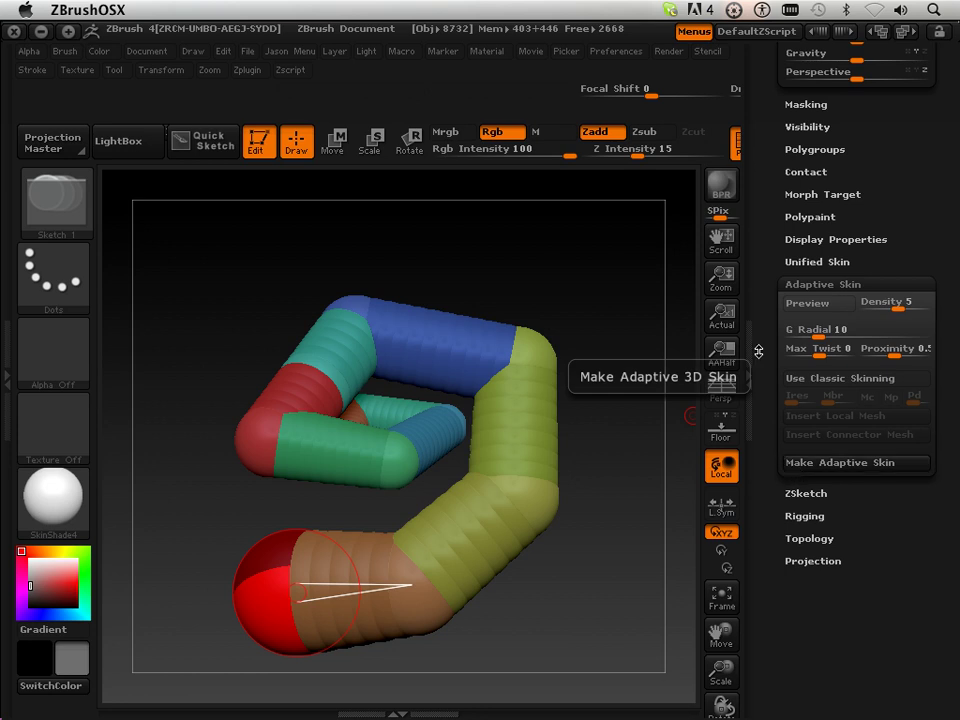
pyautogui.moveTo(774, 221); pyautogui.dragTo(782, 540)
pyautogui.moveTo(778, 211); pyautogui.dragTo(778, 269)
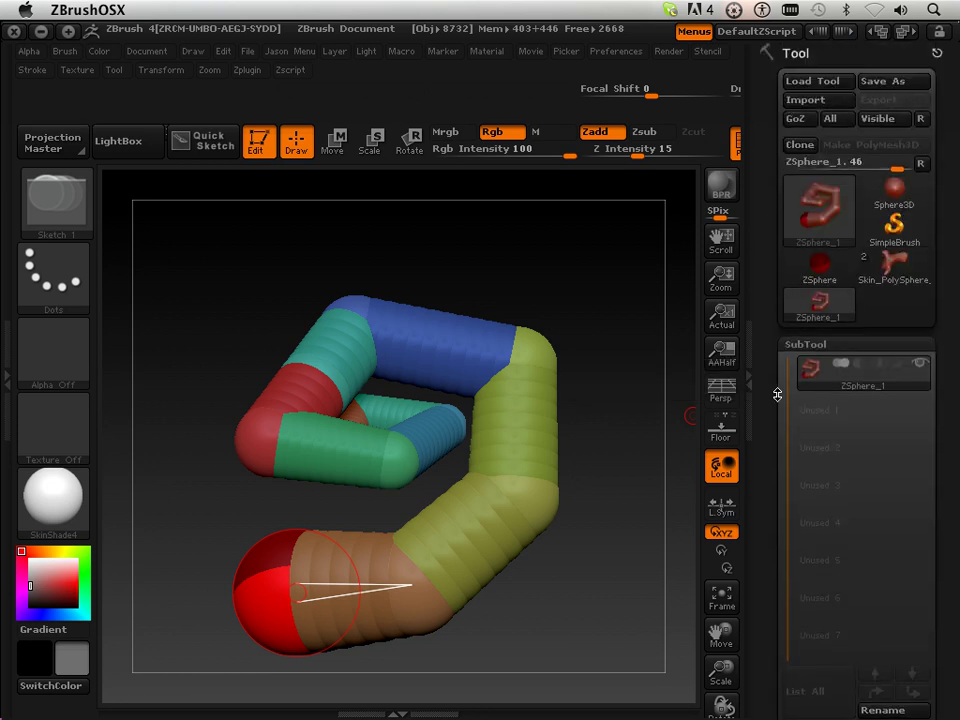
pyautogui.click(848, 145)
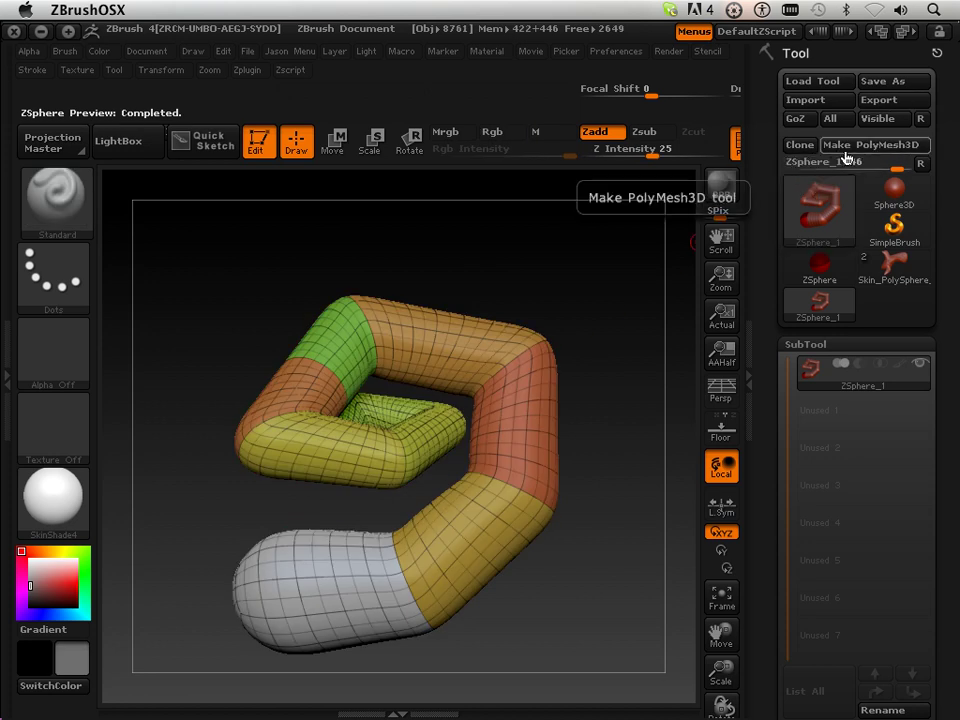
# Expand the Unified Skin settings and examine the Make Unified Skin option
pyautogui.moveTo(763, 461); pyautogui.dragTo(781, 204)
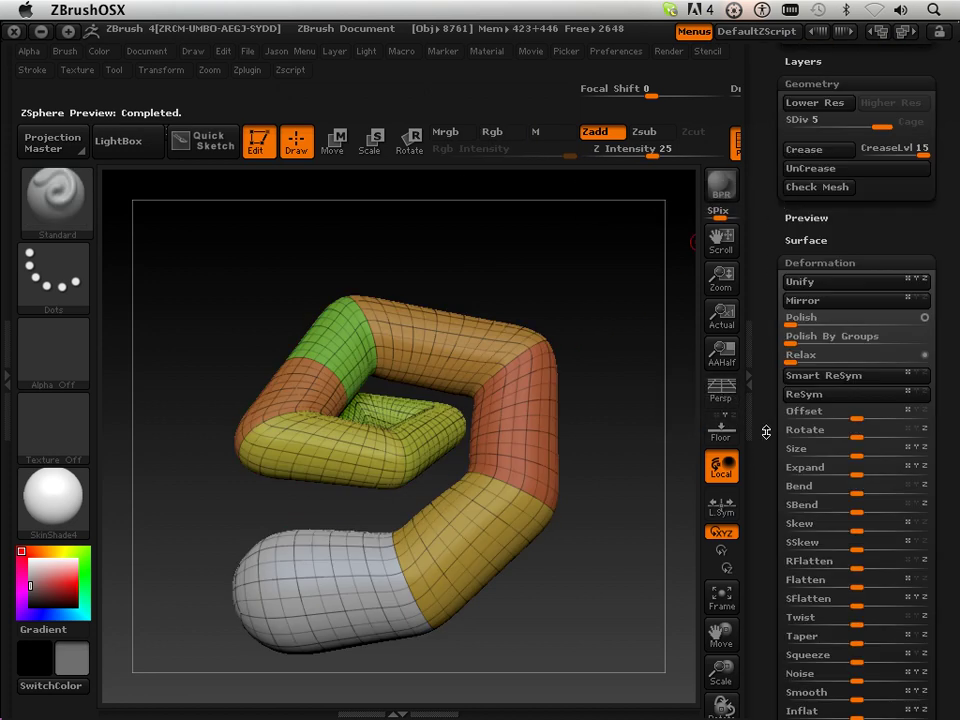
pyautogui.moveTo(766, 432); pyautogui.dragTo(768, 269)
pyautogui.moveTo(767, 421); pyautogui.dragTo(810, 362)
pyautogui.click(813, 340)
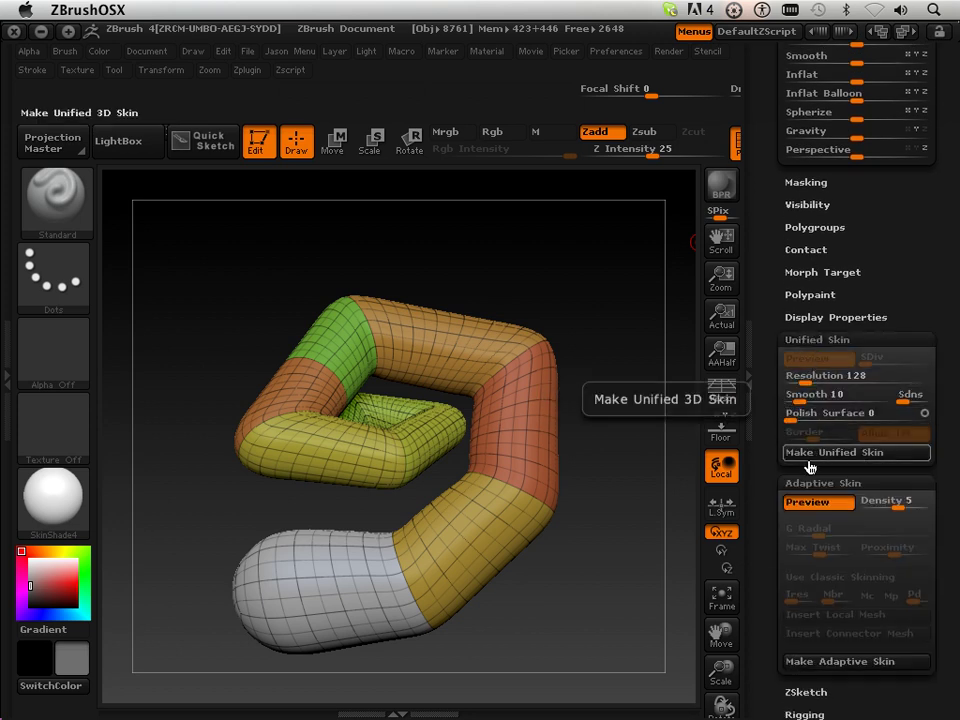
# Make an adaptive skin mesh from the ZSphere_1 chain and look for it among the available tools
pyautogui.moveTo(776, 514); pyautogui.dragTo(776, 433)
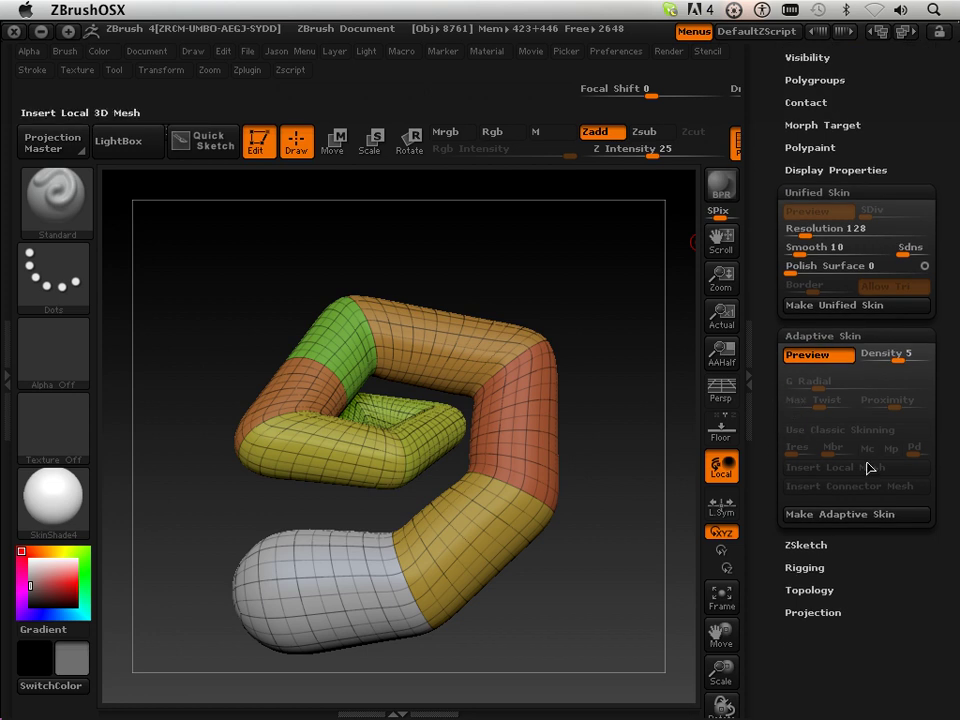
pyautogui.click(836, 516)
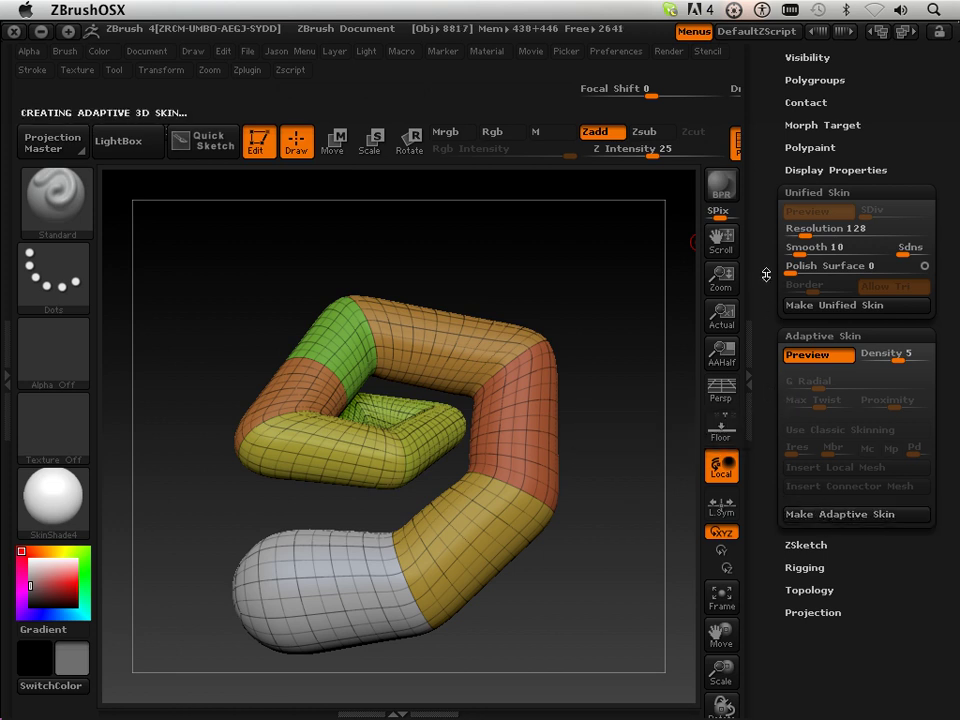
pyautogui.moveTo(766, 274); pyautogui.dragTo(776, 427)
pyautogui.moveTo(768, 236); pyautogui.dragTo(770, 450)
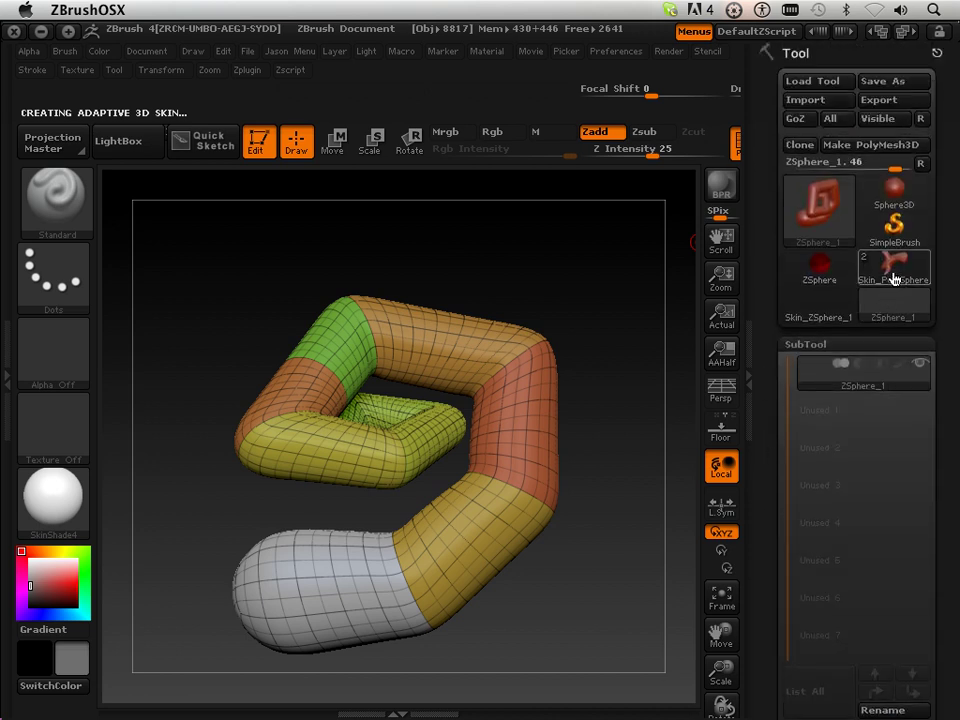
pyautogui.moveTo(895, 277)
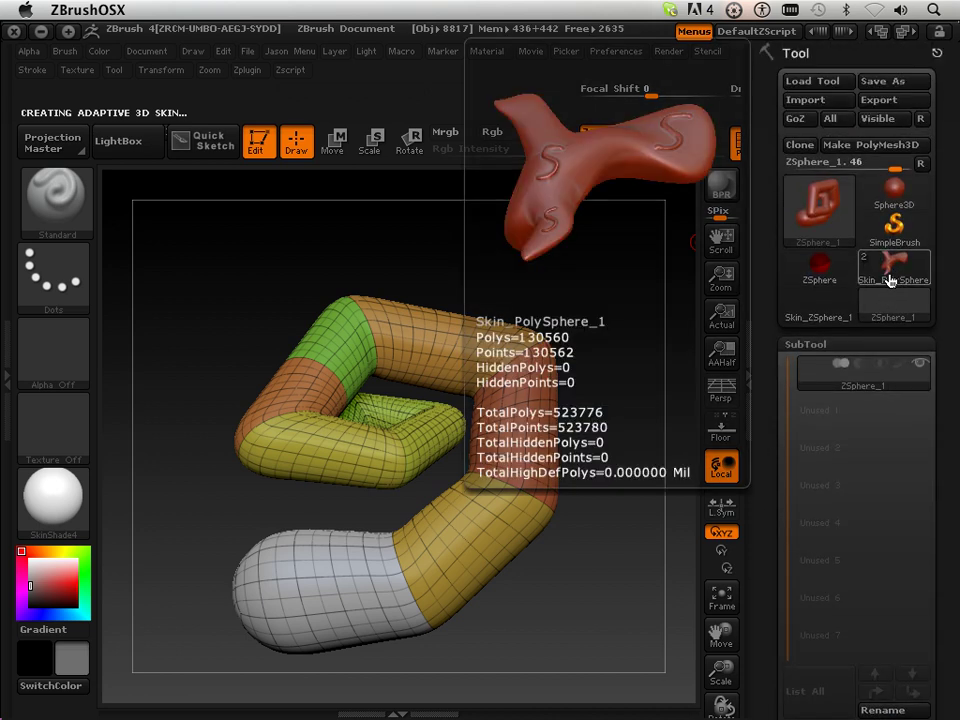
# Toggle the adaptive skin preview of the ZSphere chain and switch to the Skin_ZSphere_1 mesh
pyautogui.press('a')
pyautogui.press('a')
pyautogui.press('a')
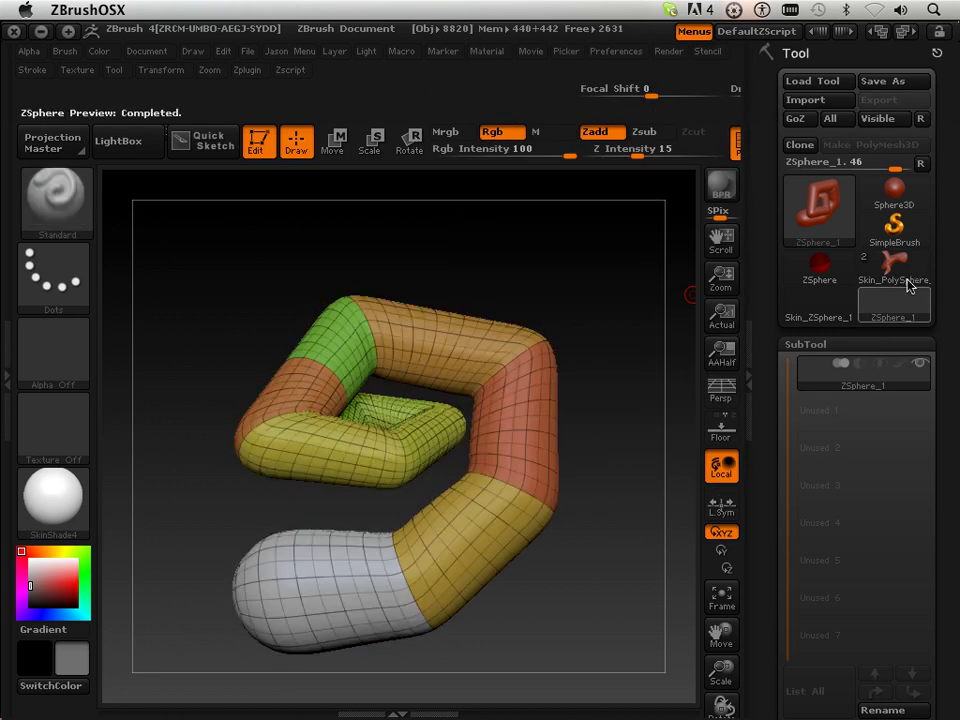
pyautogui.click(908, 272)
pyautogui.click(818, 300)
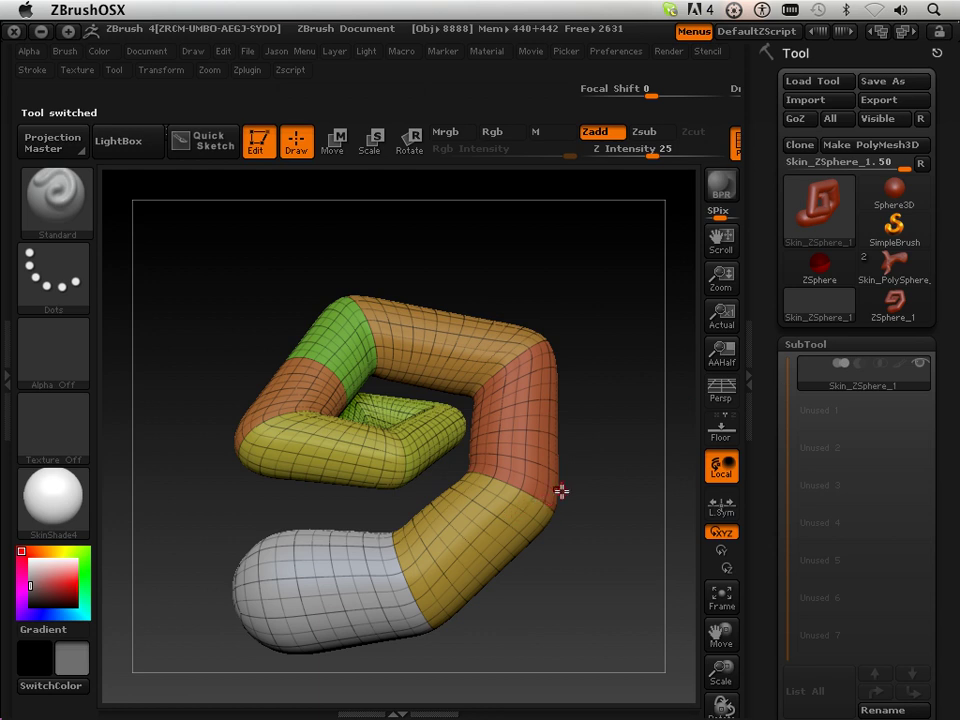
# Return to ZSphere_1, toggle its preview to compare it with the generated mesh, and reselect Skin_ZSphere_1
pyautogui.click(892, 318)
pyautogui.press('a')
pyautogui.press('a')
pyautogui.press('a')
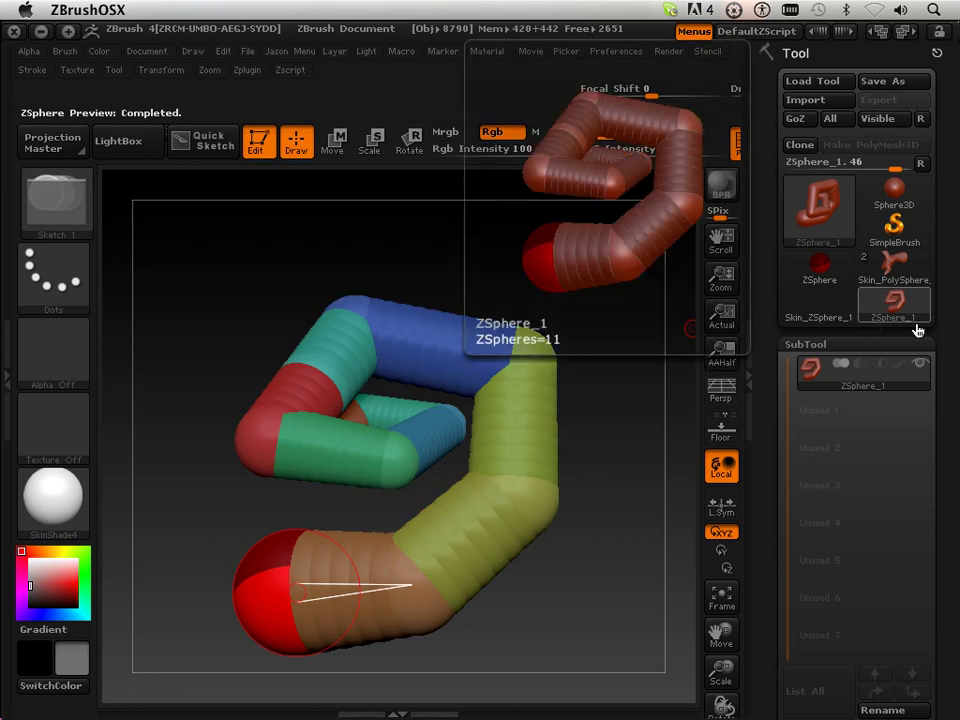
pyautogui.click(842, 317)
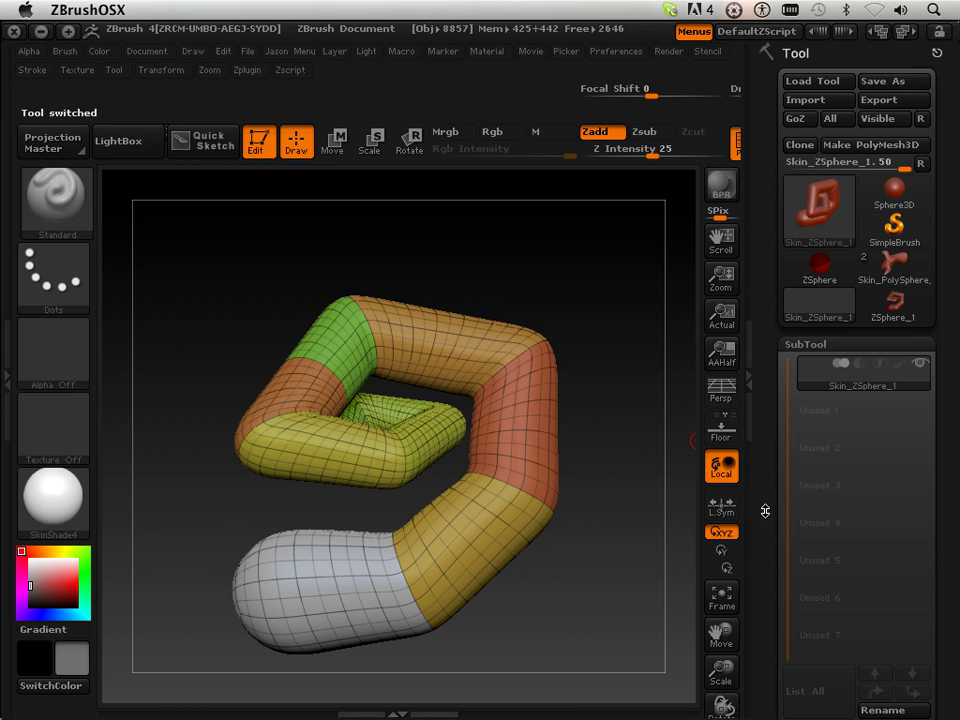
# Inspect the Skin_ZSphere_1 mesh at subdivision level 1 and return it to level 5
pyautogui.moveTo(765, 511); pyautogui.dragTo(768, 468)
pyautogui.moveTo(768, 428); pyautogui.dragTo(793, 291)
pyautogui.moveTo(881, 400); pyautogui.dragTo(867, 398)
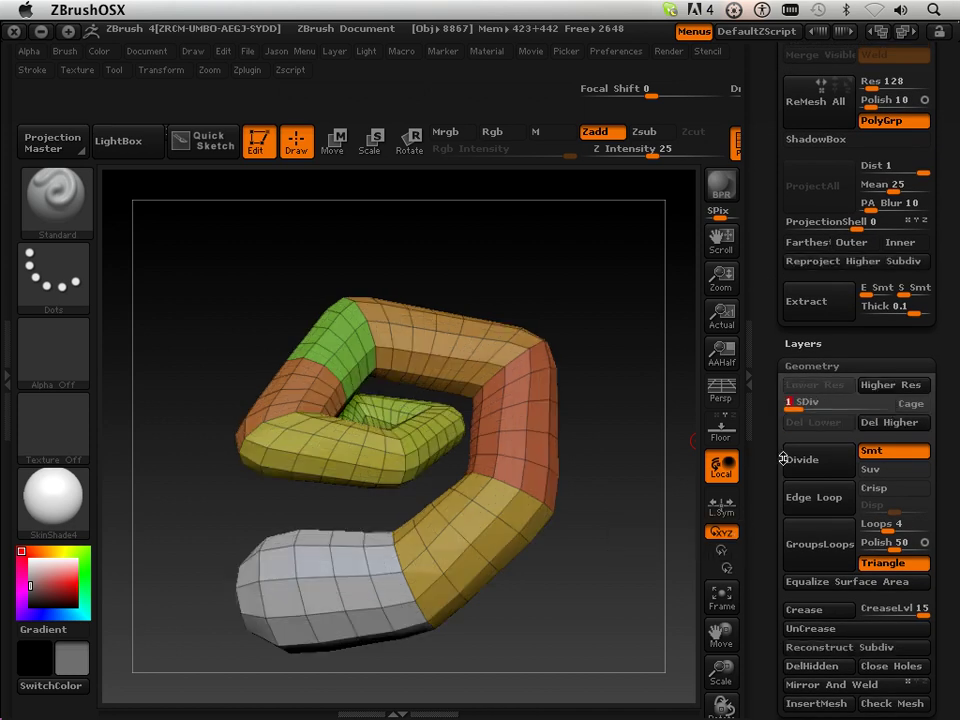
pyautogui.moveTo(799, 406); pyautogui.dragTo(882, 404)
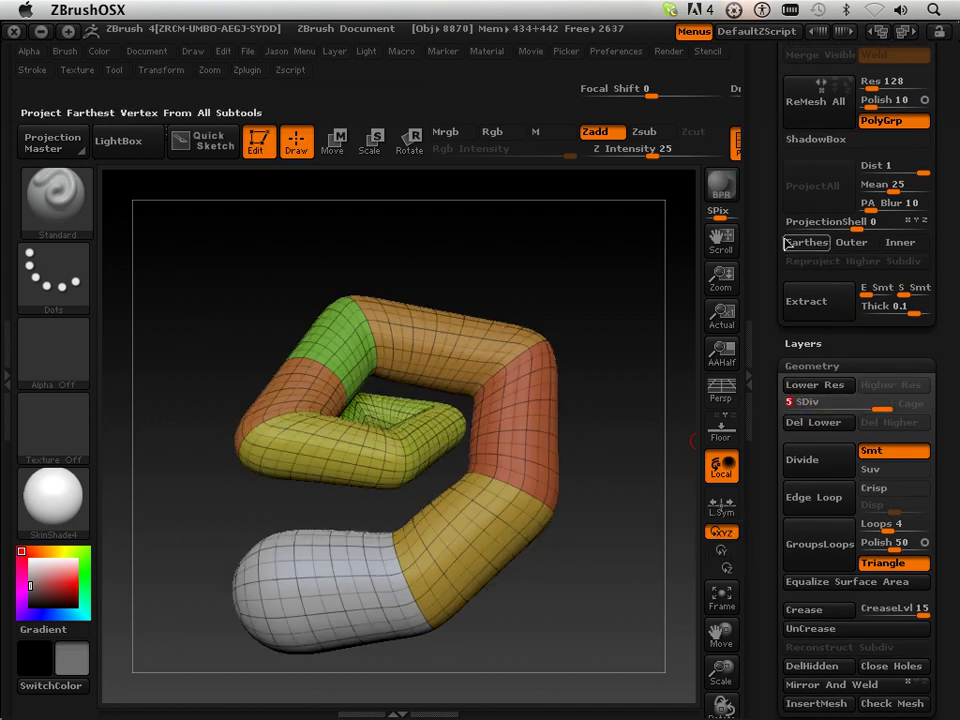
pyautogui.scroll(10, 826, 408)
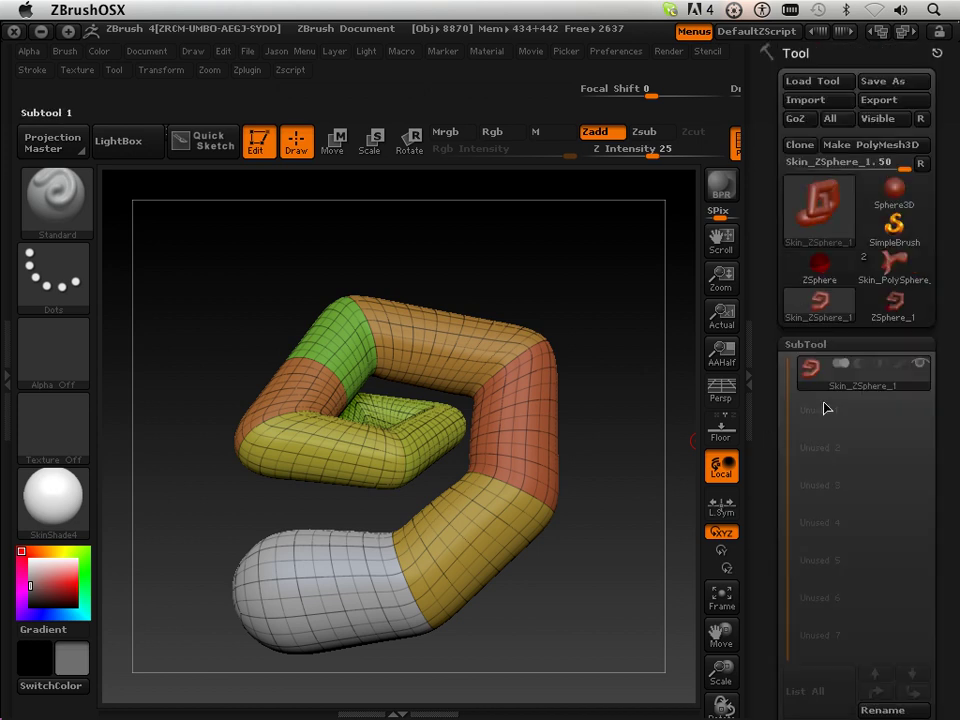
# Select ZSphere_1, turn on its adaptive skin preview and convert it with Make PolyMesh3D
pyautogui.click(896, 312)
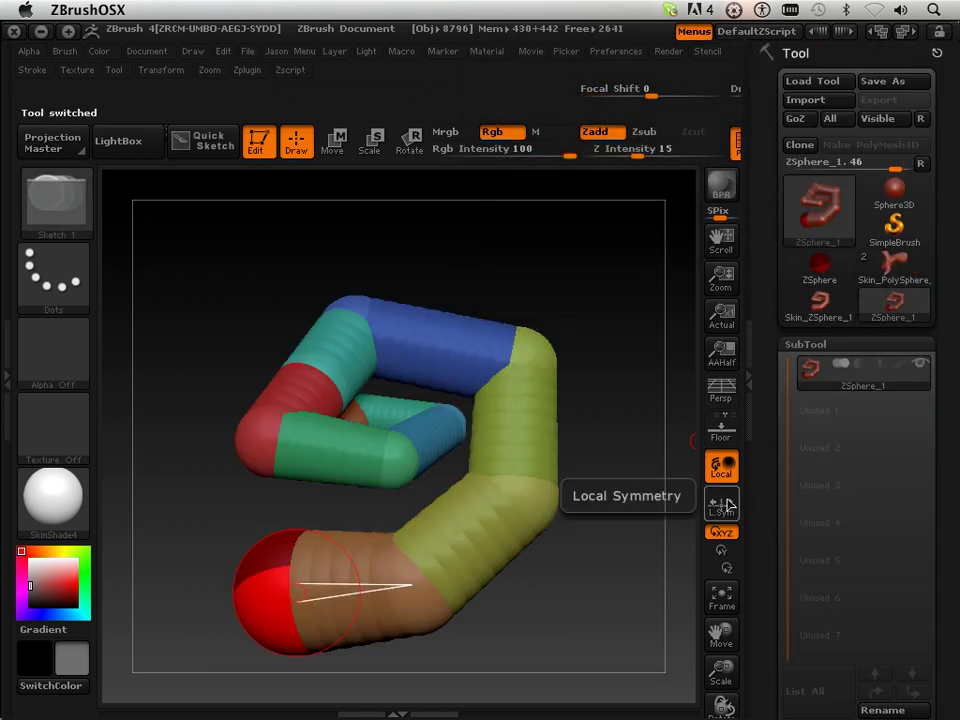
pyautogui.press('a')
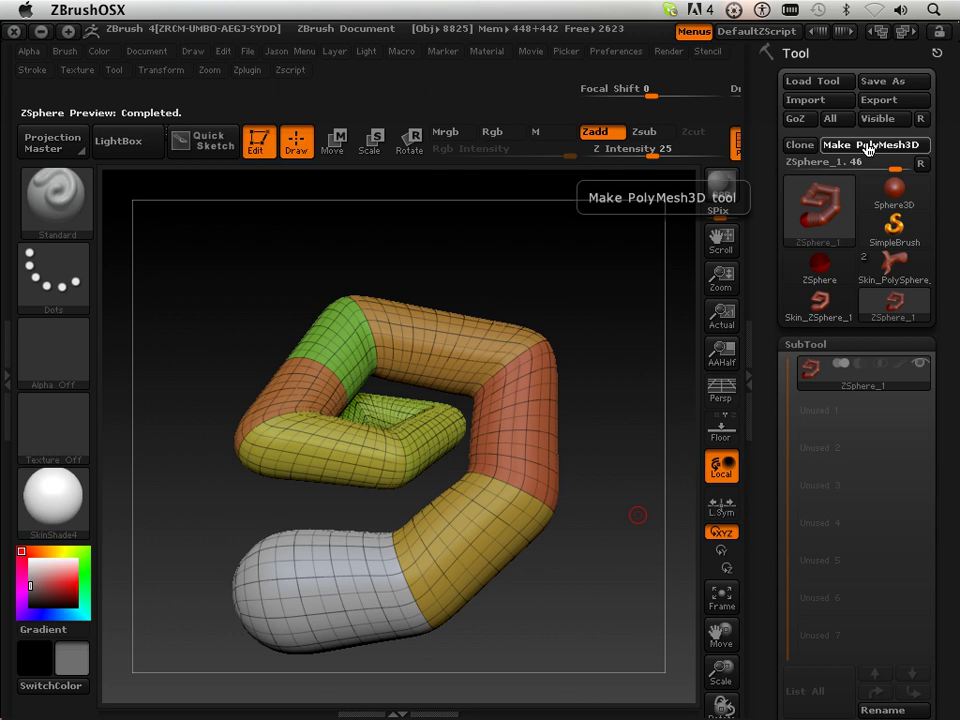
pyautogui.click(865, 146)
pyautogui.moveTo(805, 342)
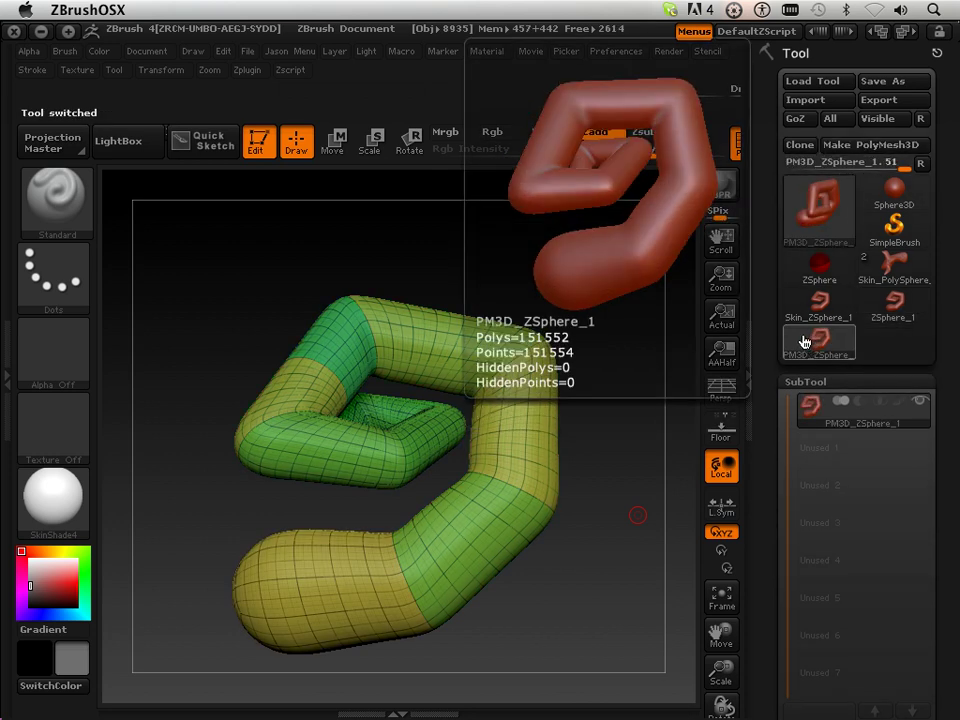
pyautogui.moveTo(799, 320)
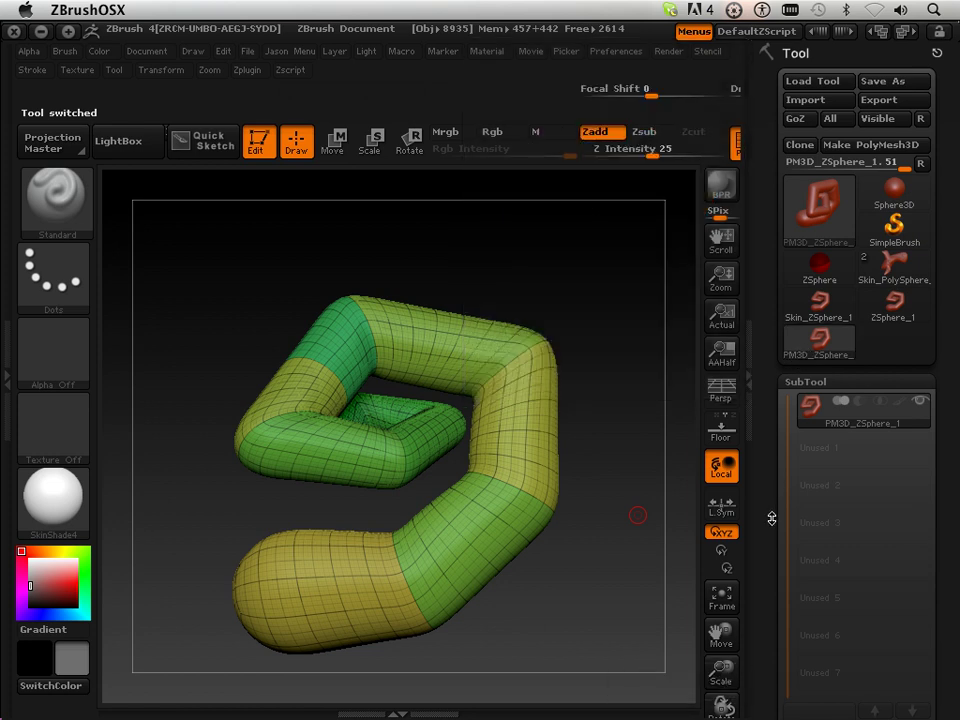
# Reconstruct the lower subdivision levels of PM3D_ZSphere_1 until its base mesh is reached and inspect the result
pyautogui.moveTo(771, 518); pyautogui.dragTo(782, 348)
pyautogui.scroll(-5, 782, 348)
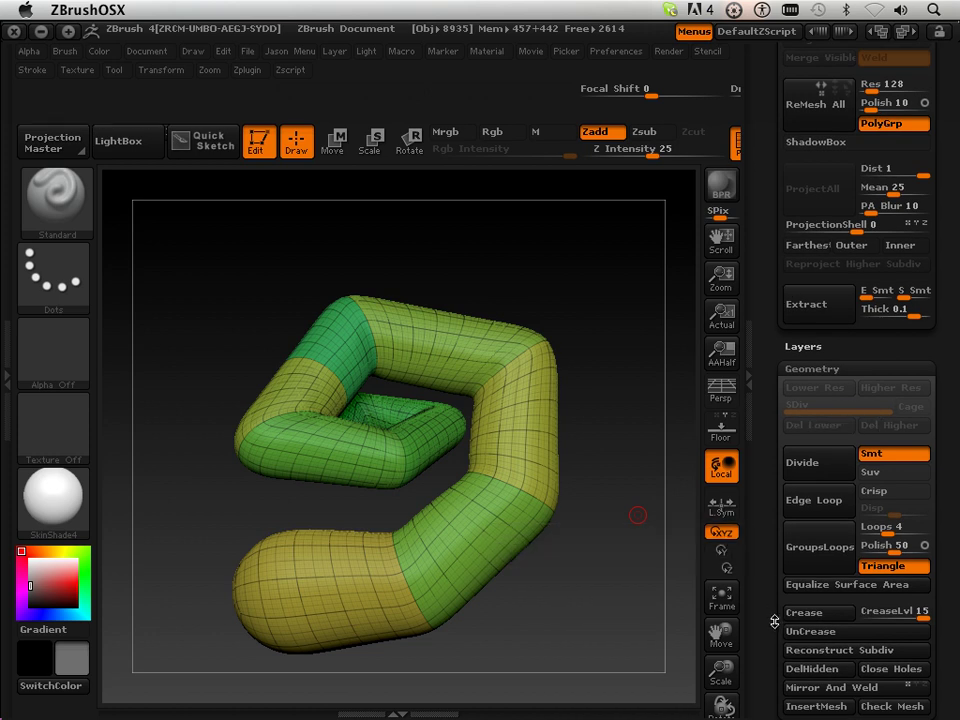
pyautogui.scroll(-1, 780, 620)
pyautogui.click(806, 630)
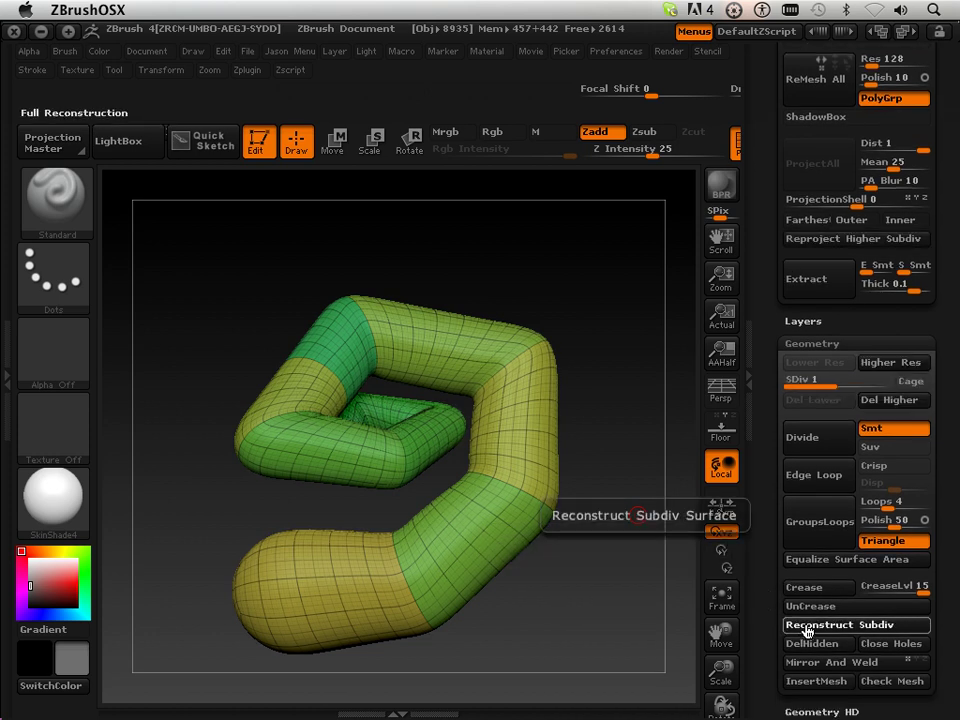
pyautogui.click(808, 628)
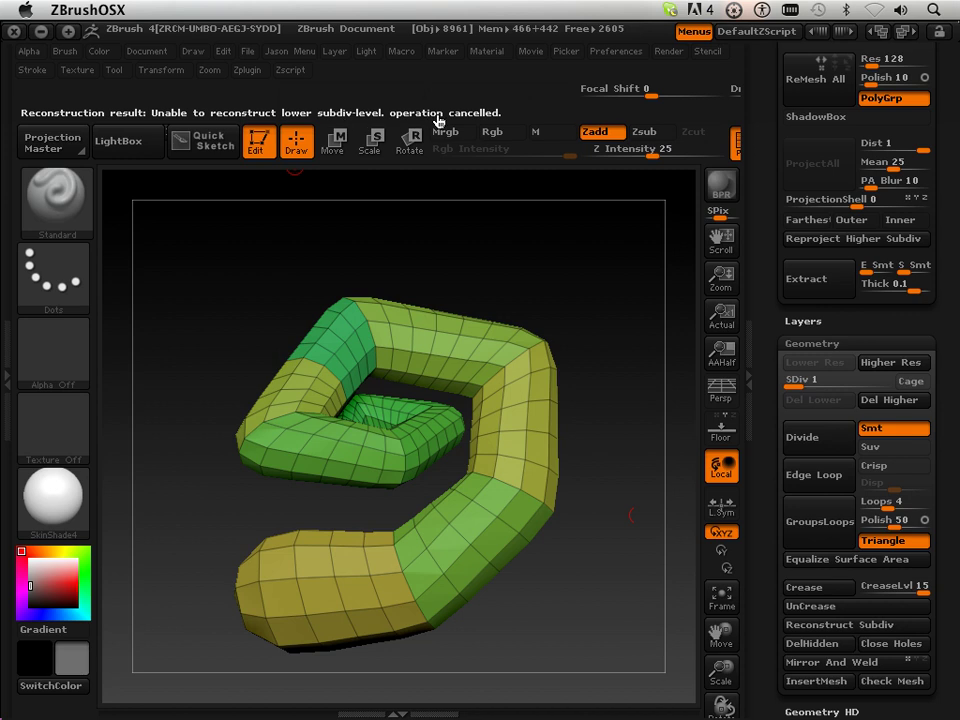
pyautogui.moveTo(598, 374); pyautogui.dragTo(606, 484)
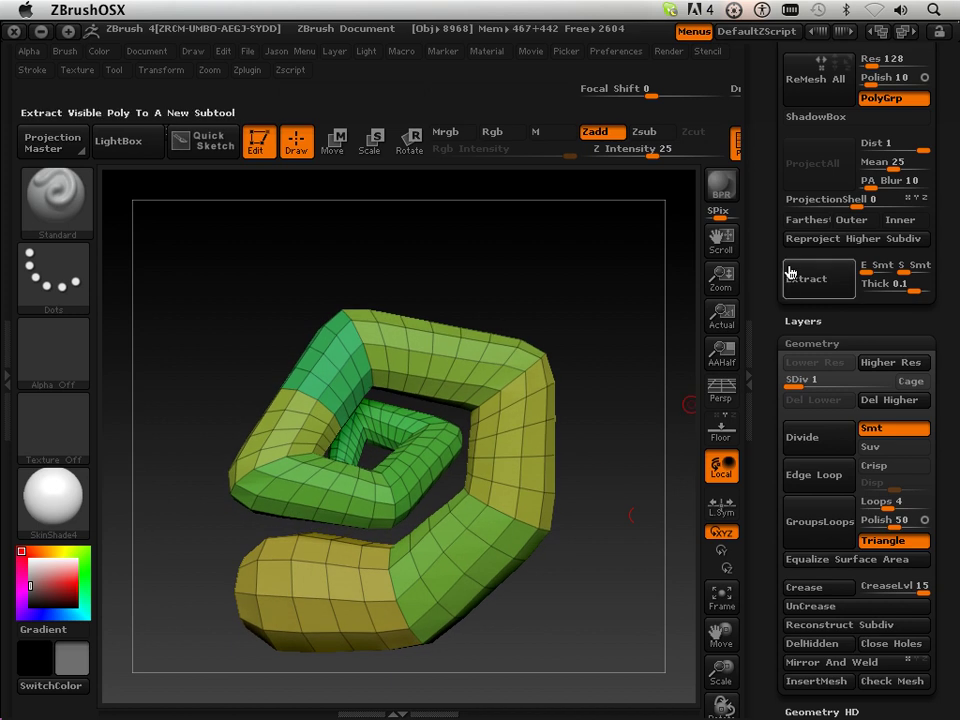
# Compare the Skin_ZSphere_1 mesh with the PM3D_ZSphere_1 mesh by switching between the two tools
pyautogui.moveTo(773, 259); pyautogui.dragTo(776, 506)
pyautogui.click(818, 280)
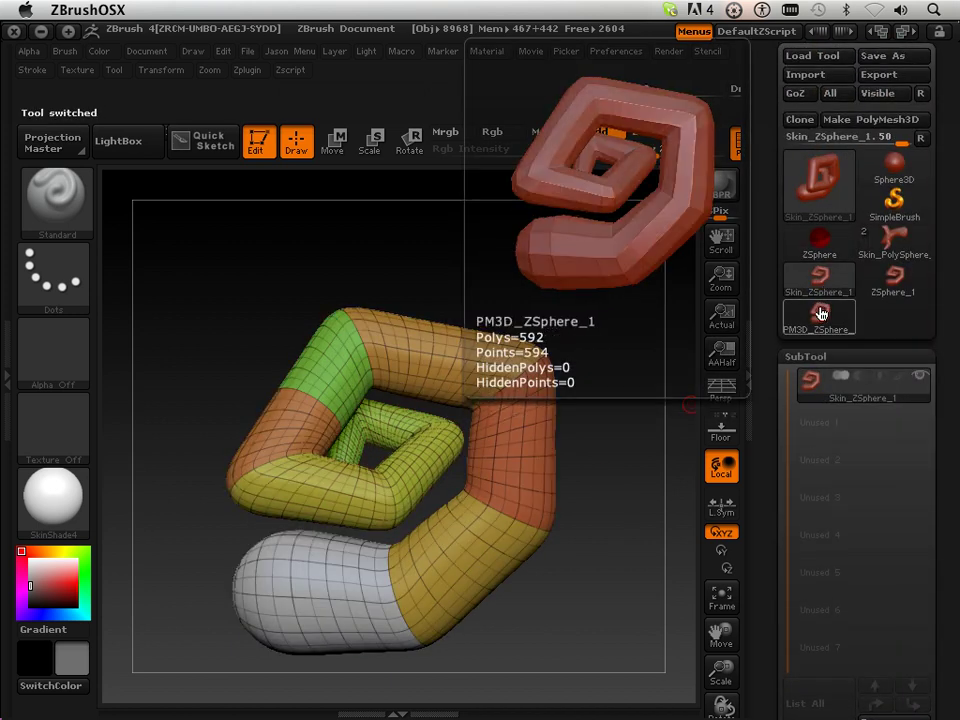
pyautogui.click(824, 334)
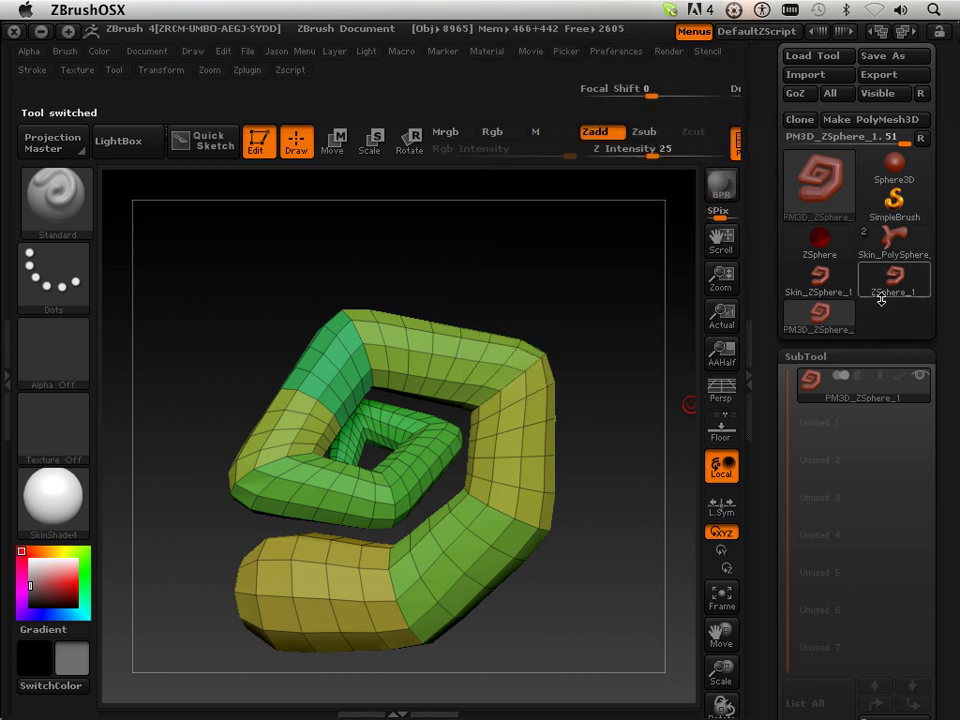
# Select ZSphere_1 again and make a unified skin from it
pyautogui.click(882, 294)
pyautogui.moveTo(767, 454); pyautogui.dragTo(772, 136)
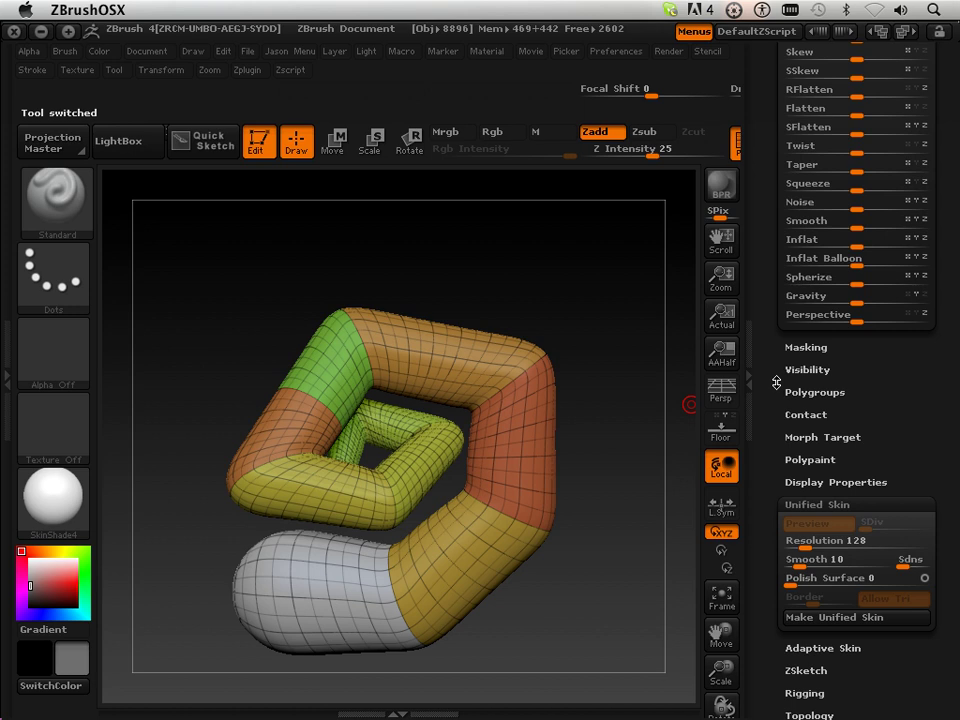
pyautogui.moveTo(777, 382); pyautogui.dragTo(749, 174)
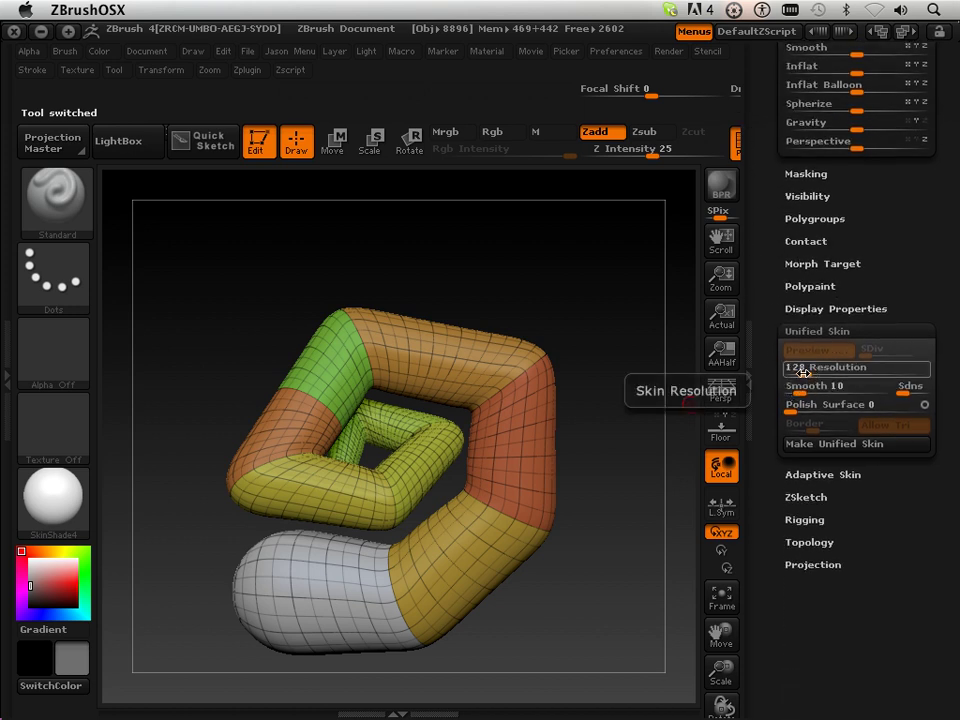
pyautogui.click(809, 447)
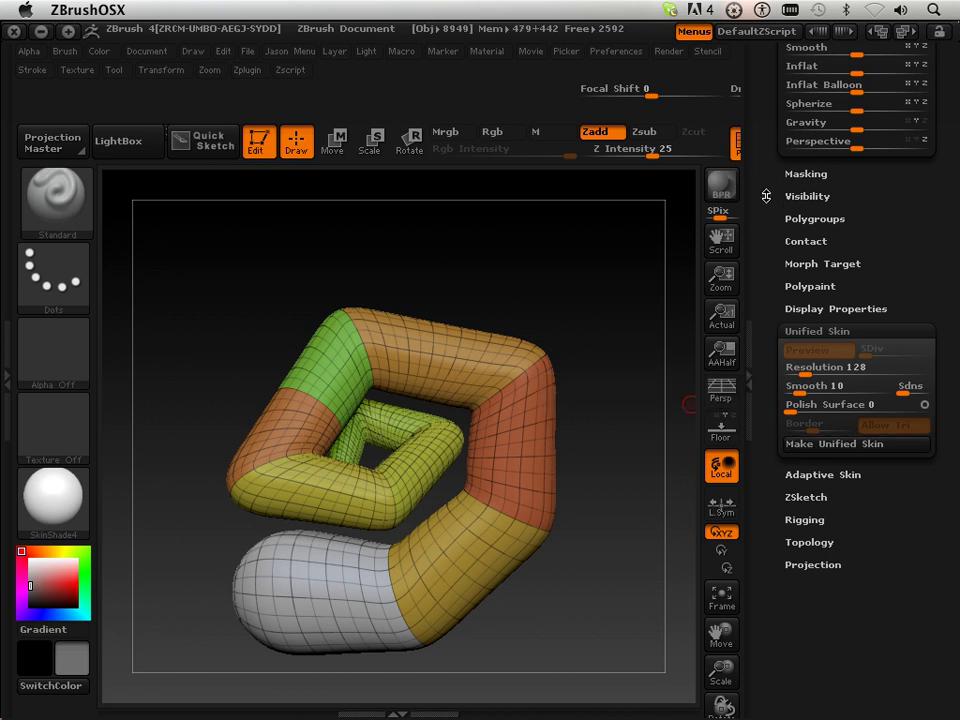
# Compare the mesh details of ZSphere_1, Skin_ZSphere_1 and Skin_ZSphere_2, and select Skin_ZSphere_2
pyautogui.moveTo(760, 141); pyautogui.dragTo(764, 432)
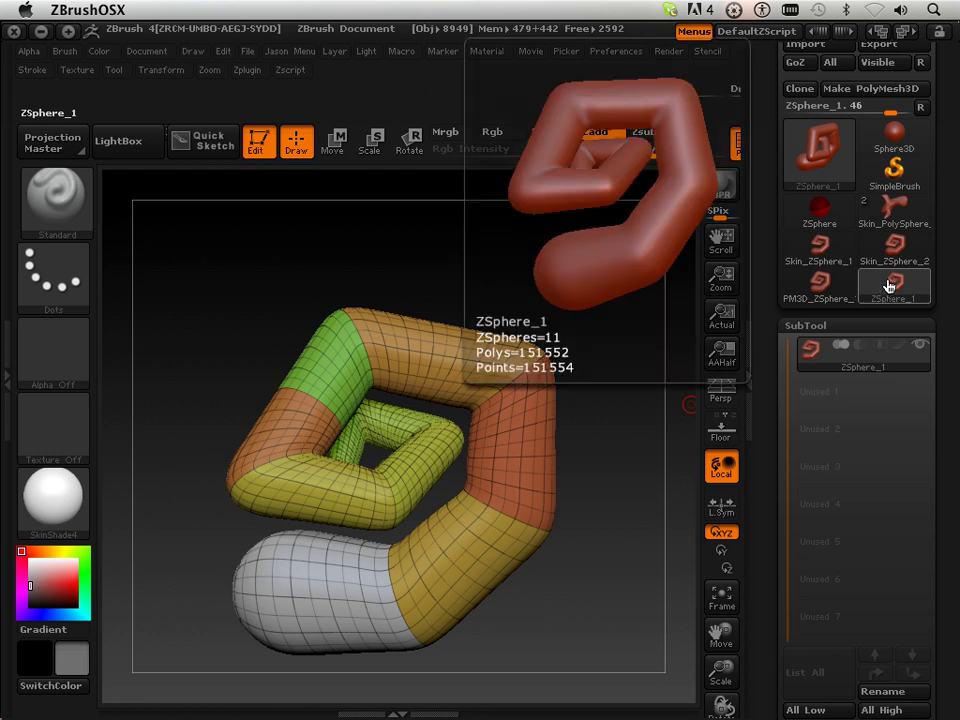
pyautogui.moveTo(895, 262)
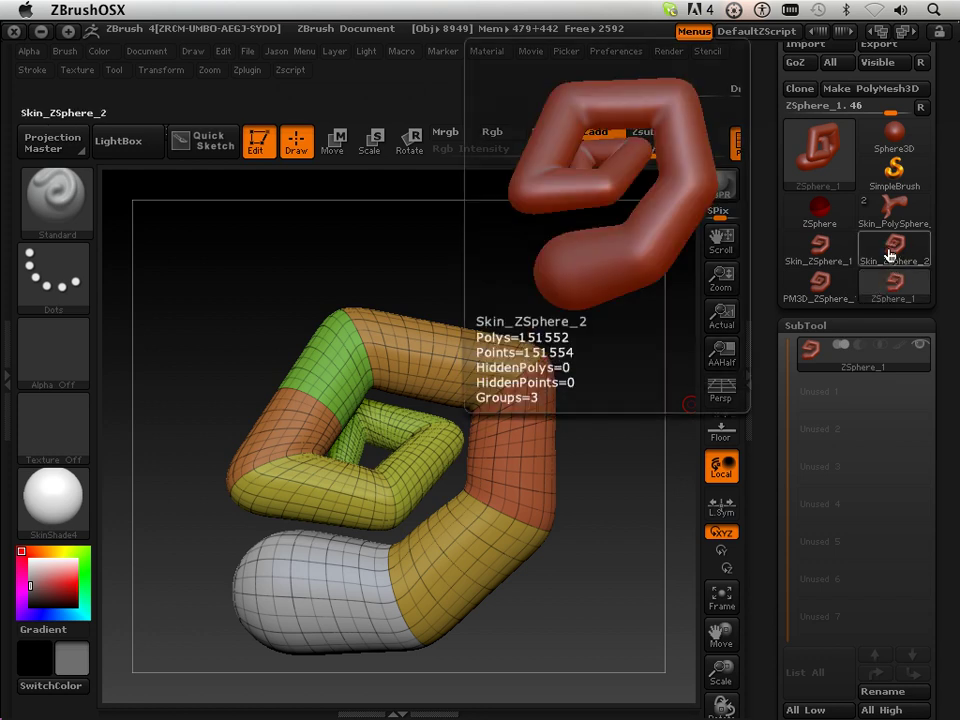
pyautogui.moveTo(822, 256)
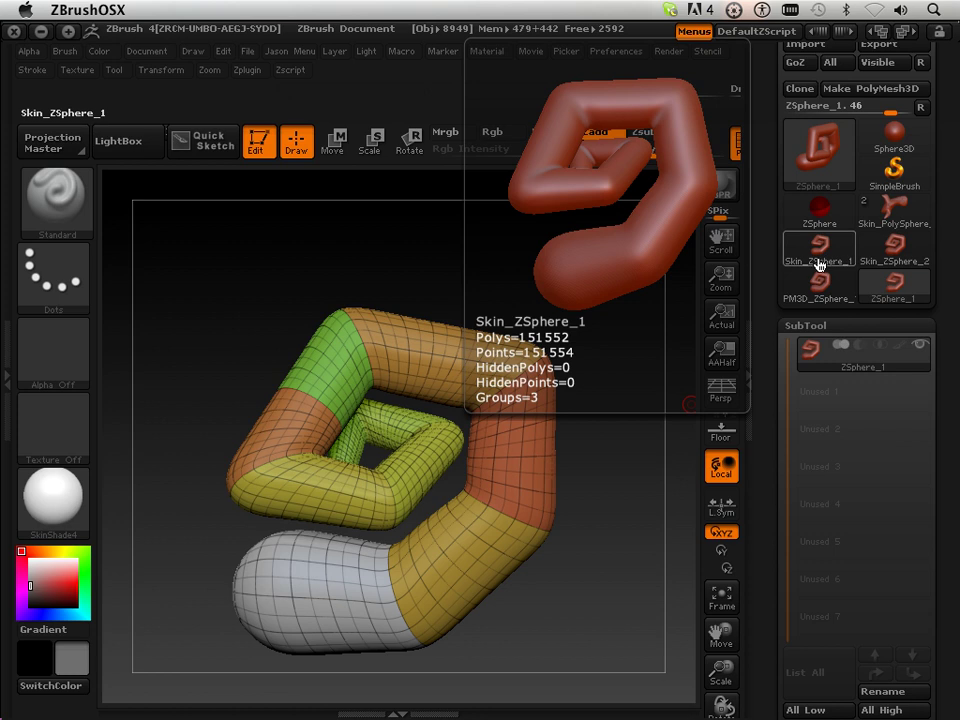
pyautogui.moveTo(866, 266)
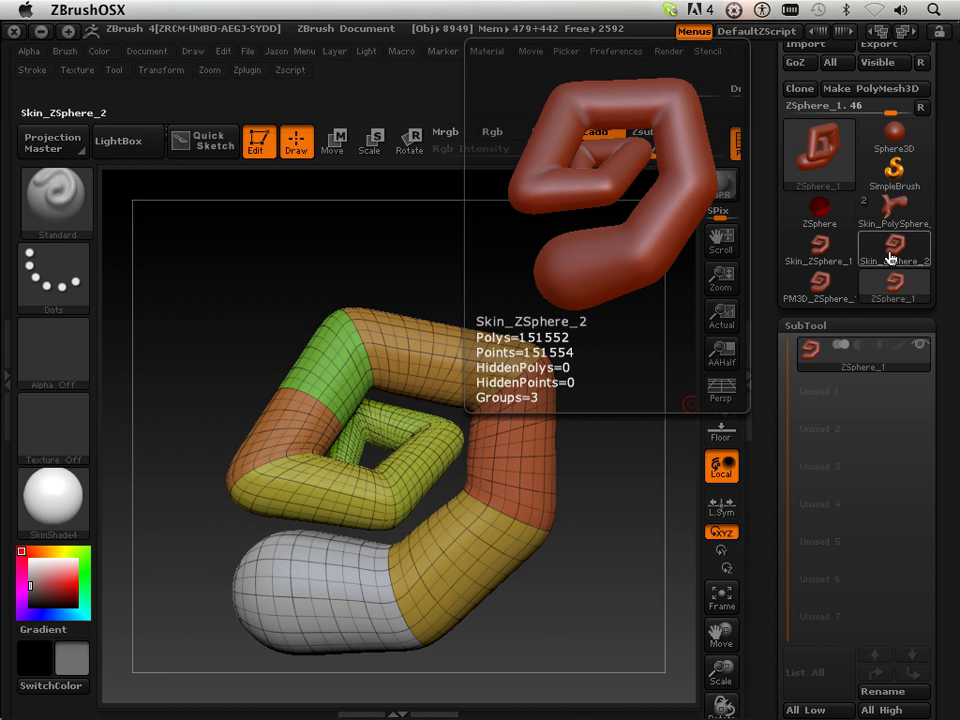
pyautogui.click(889, 258)
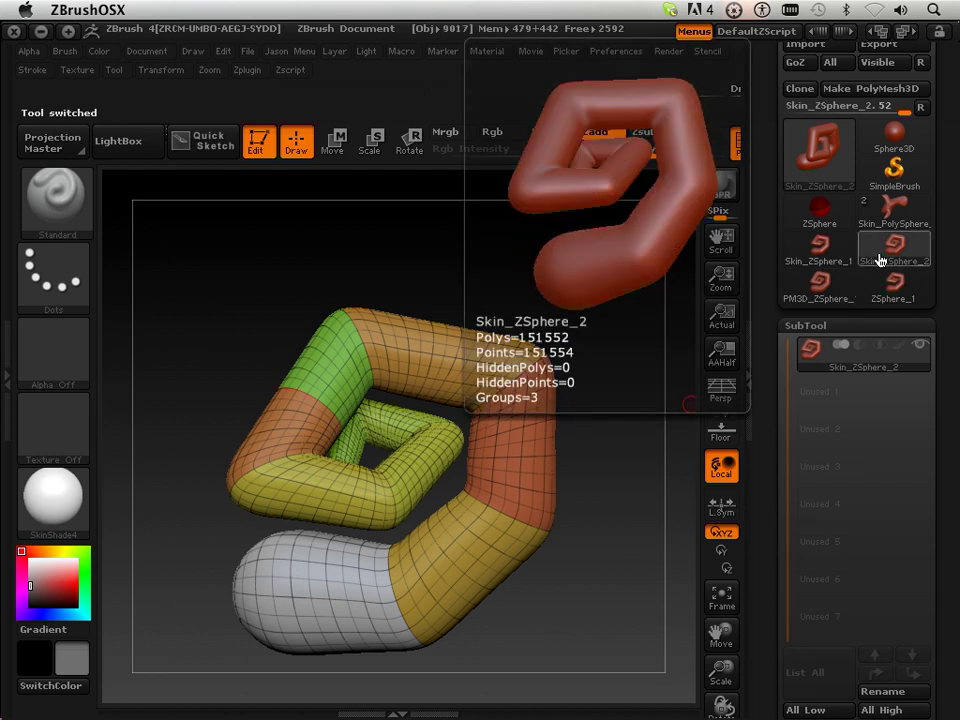
# Check the subdivision levels of Skin_ZSphere_2, then switch to Skin_ZSphere_1 and set its SDiv to 1
pyautogui.moveTo(776, 484); pyautogui.dragTo(780, 258)
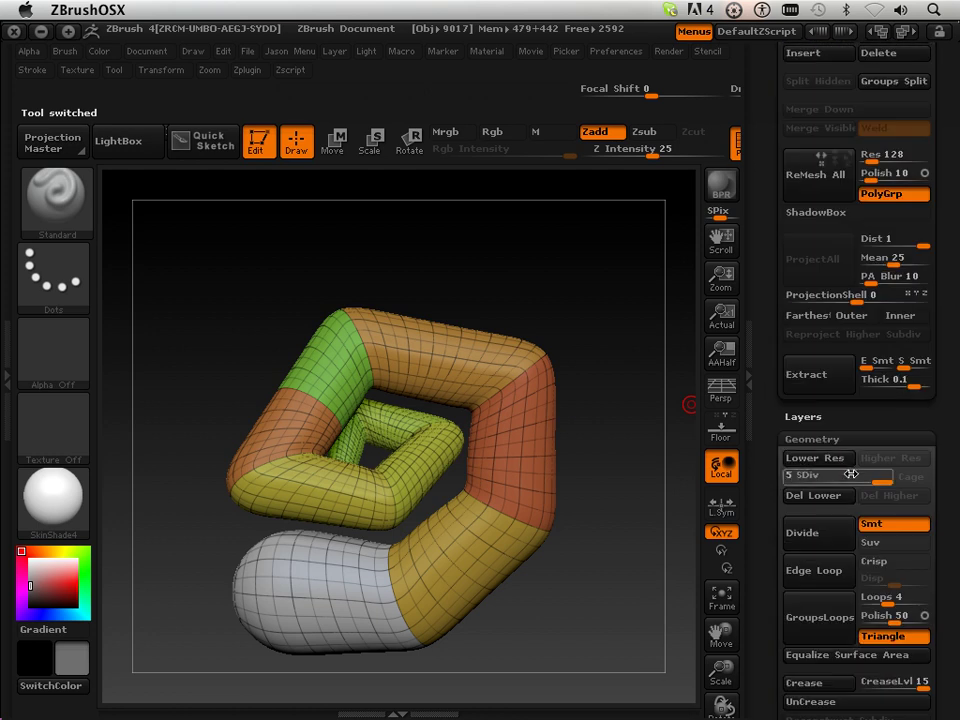
pyautogui.moveTo(821, 470); pyautogui.dragTo(788, 276)
pyautogui.click(824, 310)
pyautogui.moveTo(878, 266); pyautogui.dragTo(783, 262)
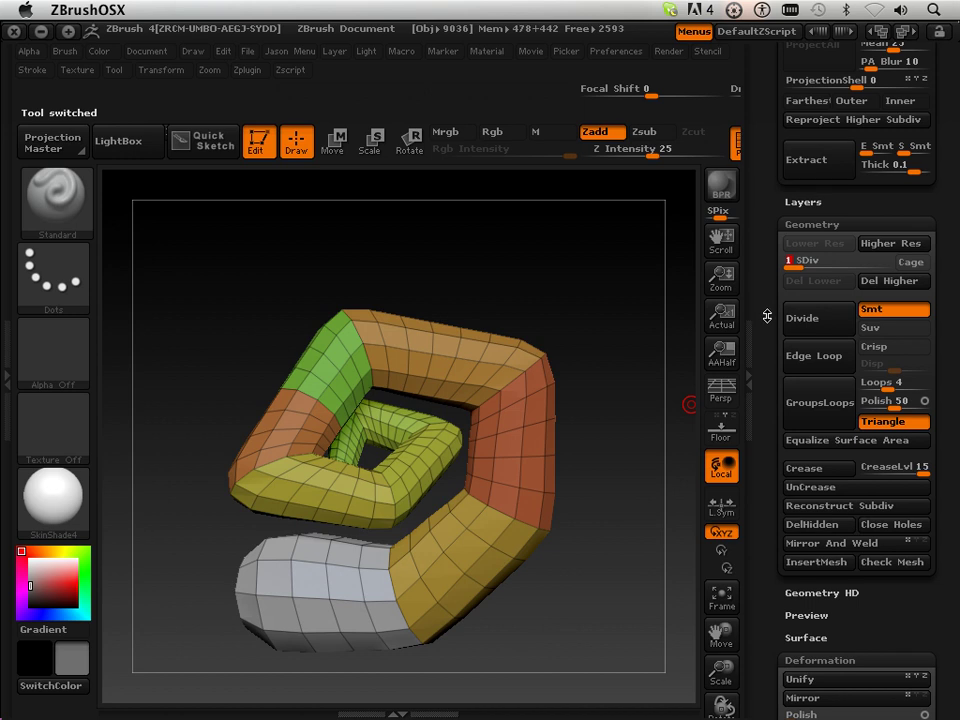
# Switch the current tool to the Cube3D primitive from the 3D meshes
pyautogui.moveTo(767, 316); pyautogui.dragTo(765, 130)
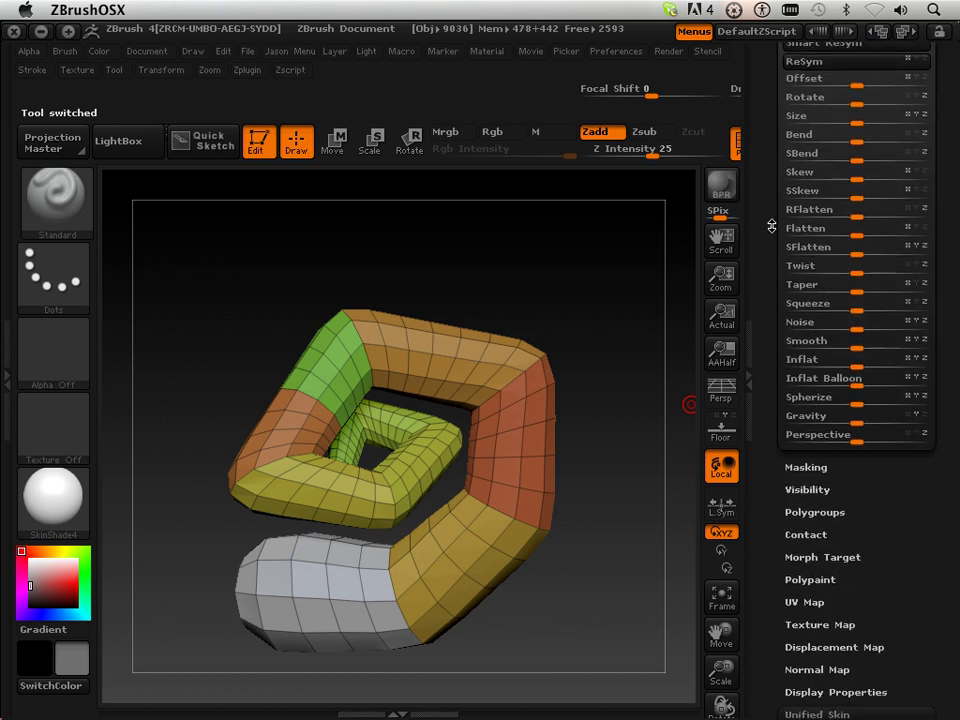
pyautogui.moveTo(765, 238); pyautogui.dragTo(766, 275)
pyautogui.moveTo(763, 157); pyautogui.dragTo(763, 336)
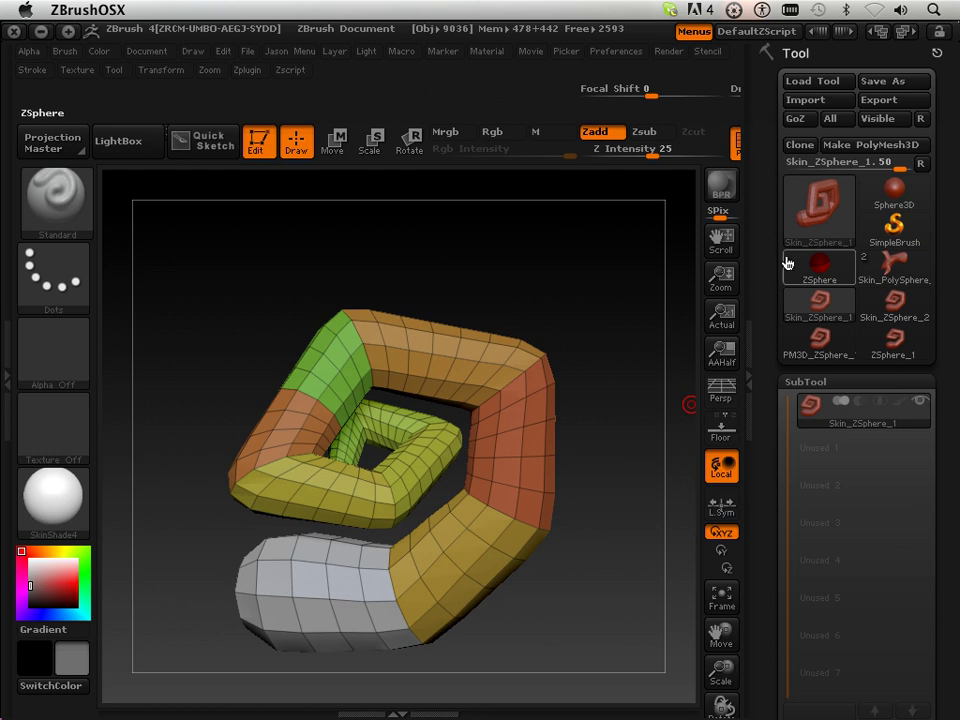
pyautogui.click(828, 231)
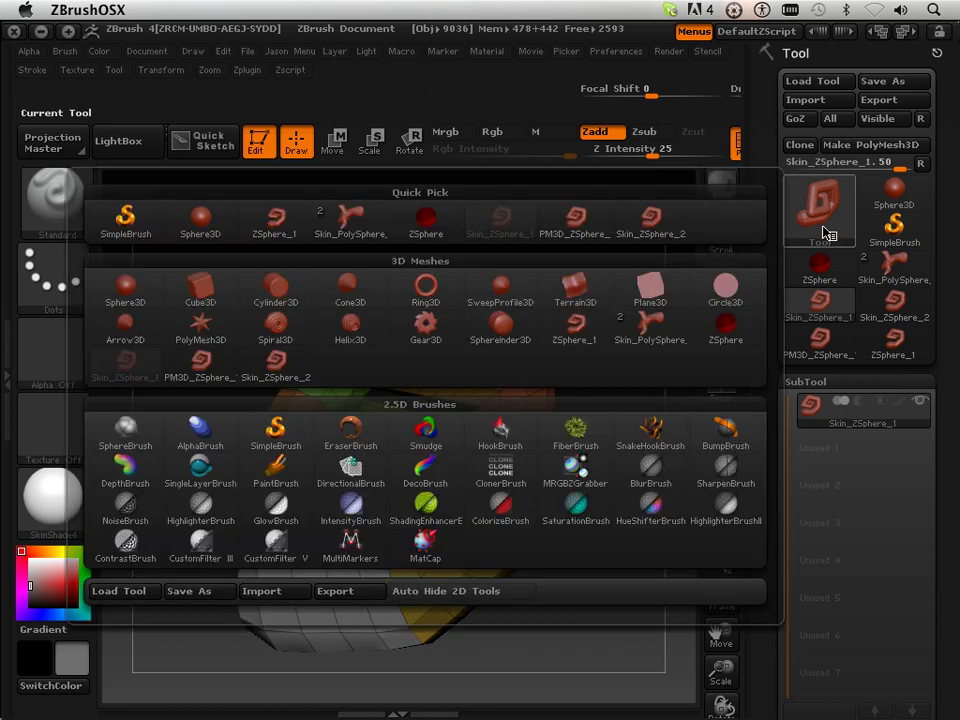
pyautogui.click(209, 296)
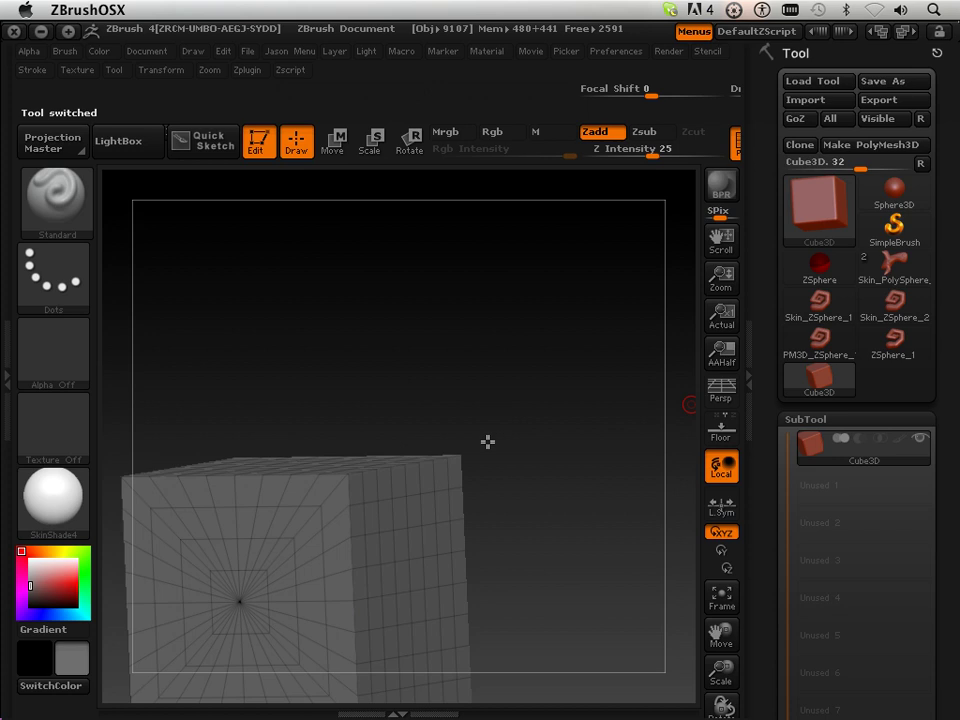
# Make a unified skin from the Cube3D primitive with Resolution 8 and Smooth 0
pyautogui.moveTo(487, 441); pyautogui.dragTo(664, 471)
pyautogui.moveTo(718, 628); pyautogui.dragTo(611, 604)
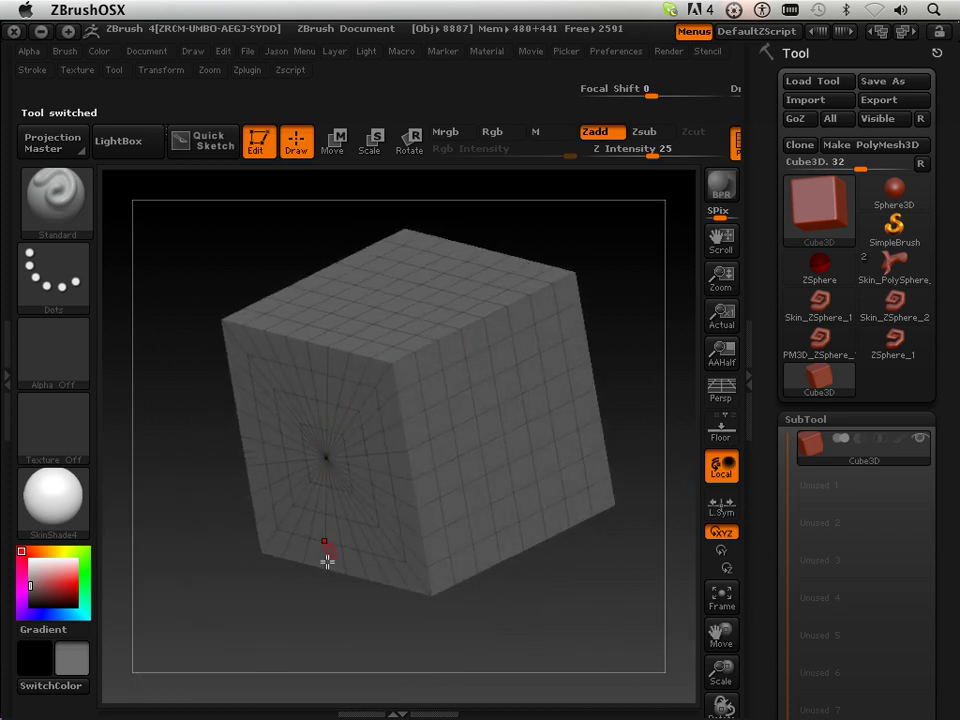
pyautogui.moveTo(420, 641); pyautogui.dragTo(495, 500)
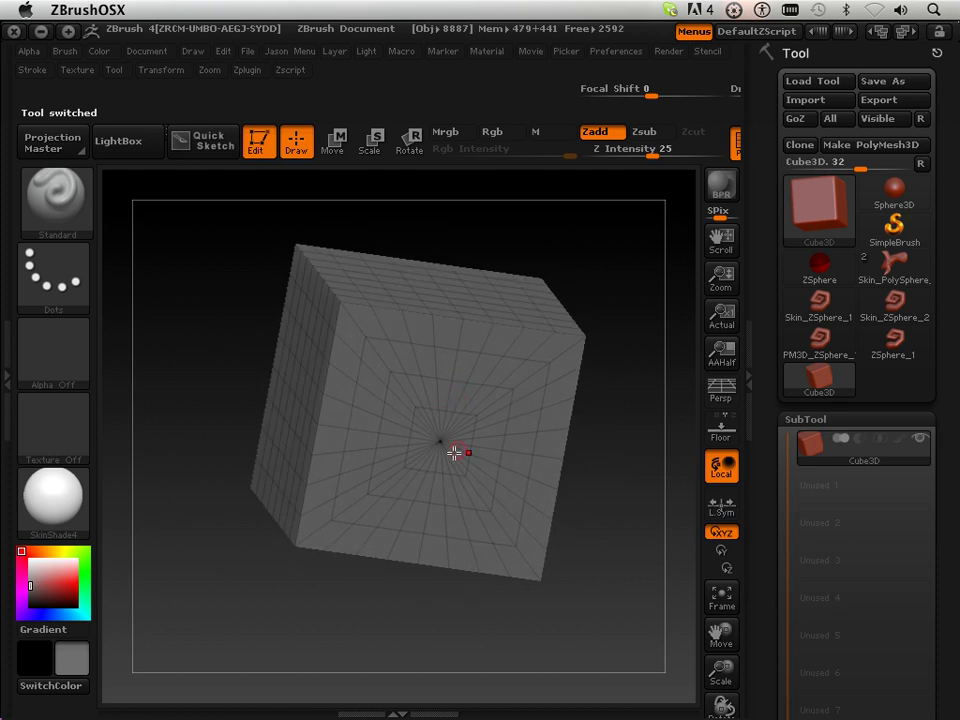
pyautogui.moveTo(769, 558); pyautogui.dragTo(746, 223)
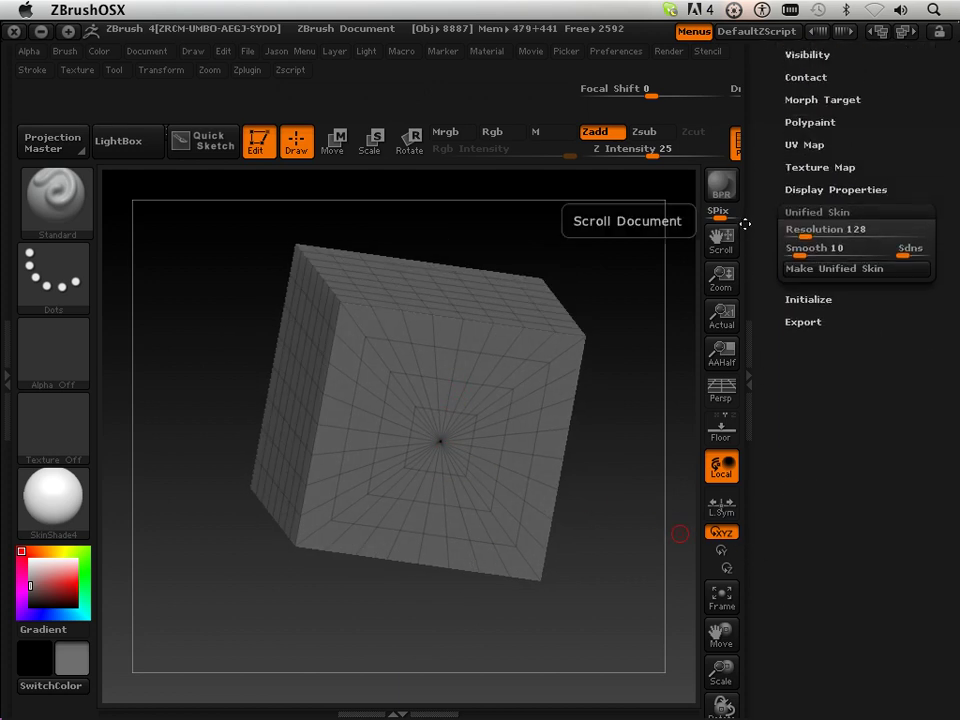
pyautogui.moveTo(773, 166); pyautogui.dragTo(766, 290)
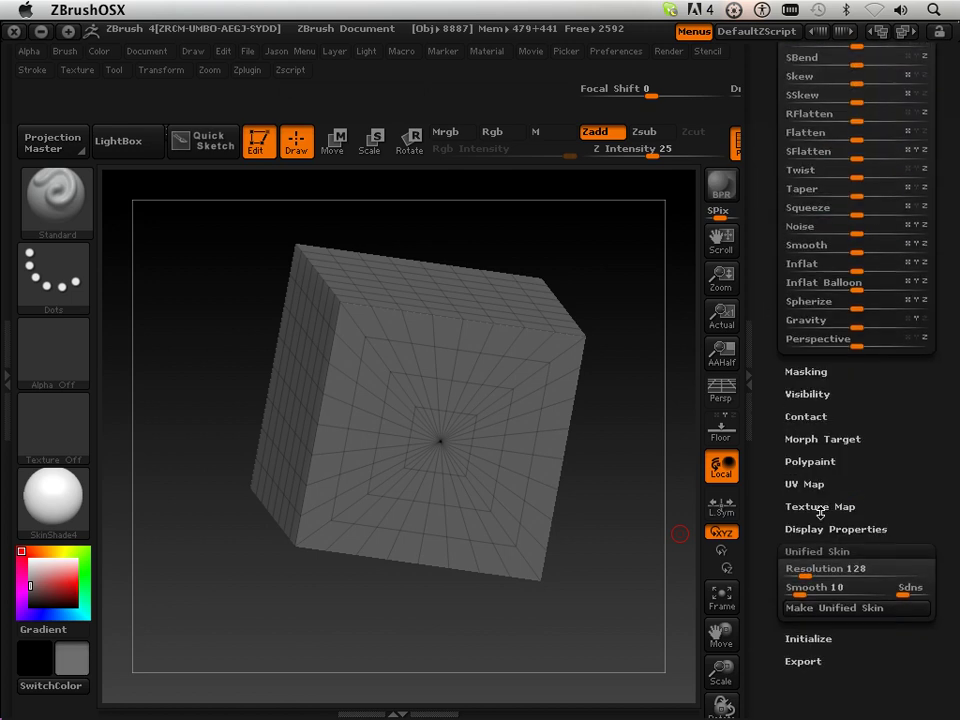
pyautogui.moveTo(813, 573); pyautogui.dragTo(781, 588)
pyautogui.click(786, 608)
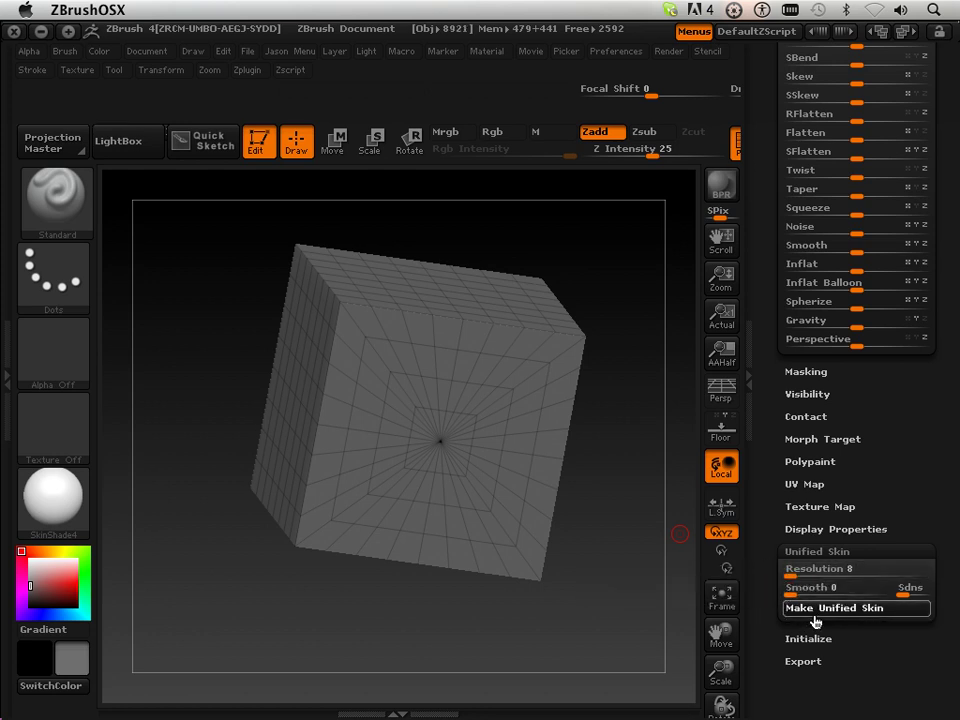
# Switch to the unified skin Skin_Cube3D_1 and inspect its mesh from another angle
pyautogui.moveTo(763, 291); pyautogui.dragTo(789, 582)
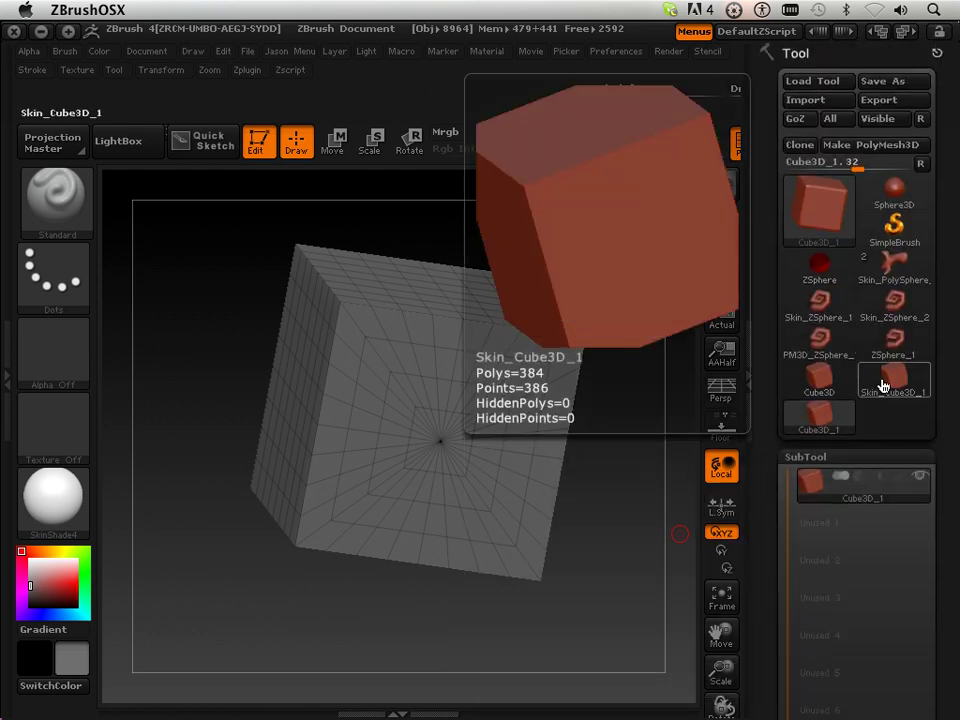
pyautogui.click(886, 382)
pyautogui.moveTo(680, 420)
pyautogui.mouseDown()
pyautogui.moveTo(630, 388)
pyautogui.moveTo(602, 439)
pyautogui.moveTo(568, 467)
pyautogui.moveTo(615, 491)
pyautogui.moveTo(602, 523)
pyautogui.moveTo(641, 471)
pyautogui.moveTo(684, 441)
pyautogui.mouseUp()
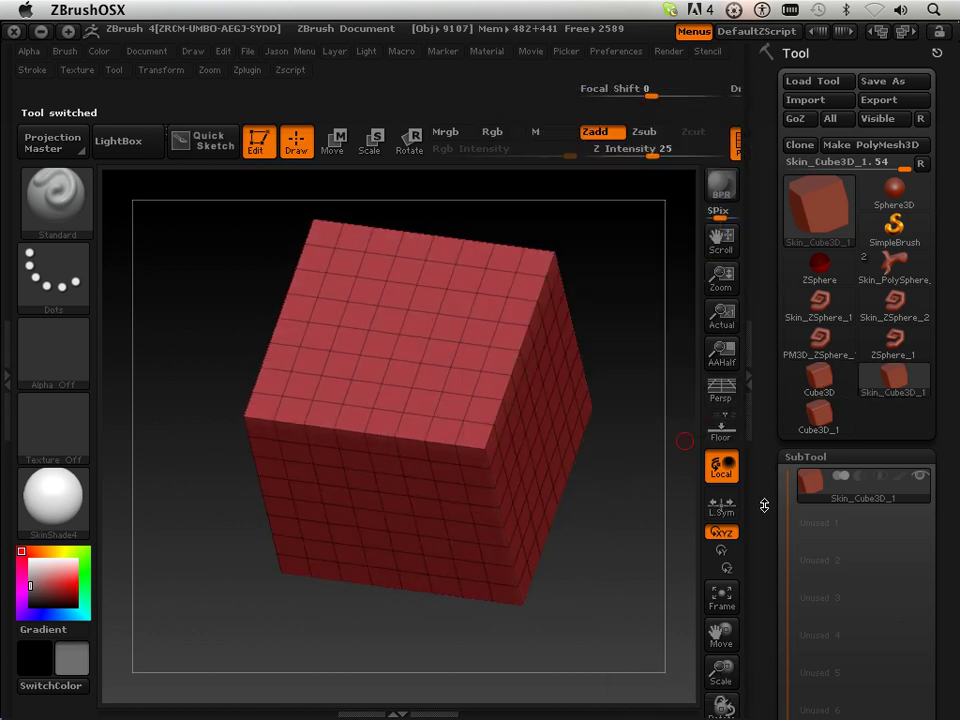
# Review the Unified Skin settings of Skin_Cube3D_1 and check the mesh details of the original Cube3D_1
pyautogui.moveTo(764, 505); pyautogui.dragTo(776, 250)
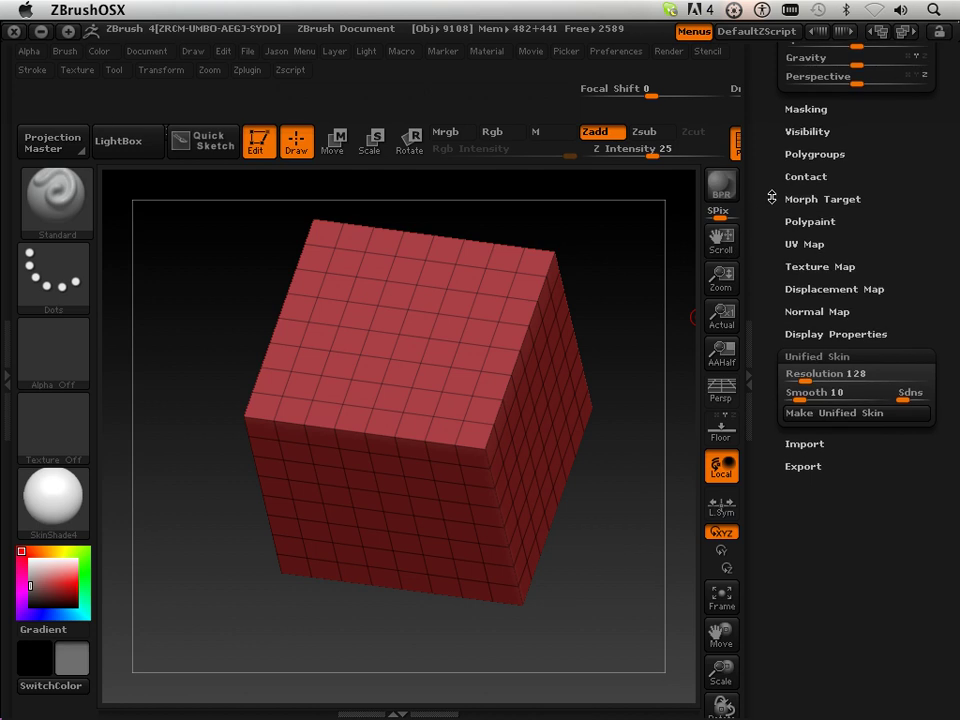
pyautogui.moveTo(771, 188); pyautogui.dragTo(763, 413)
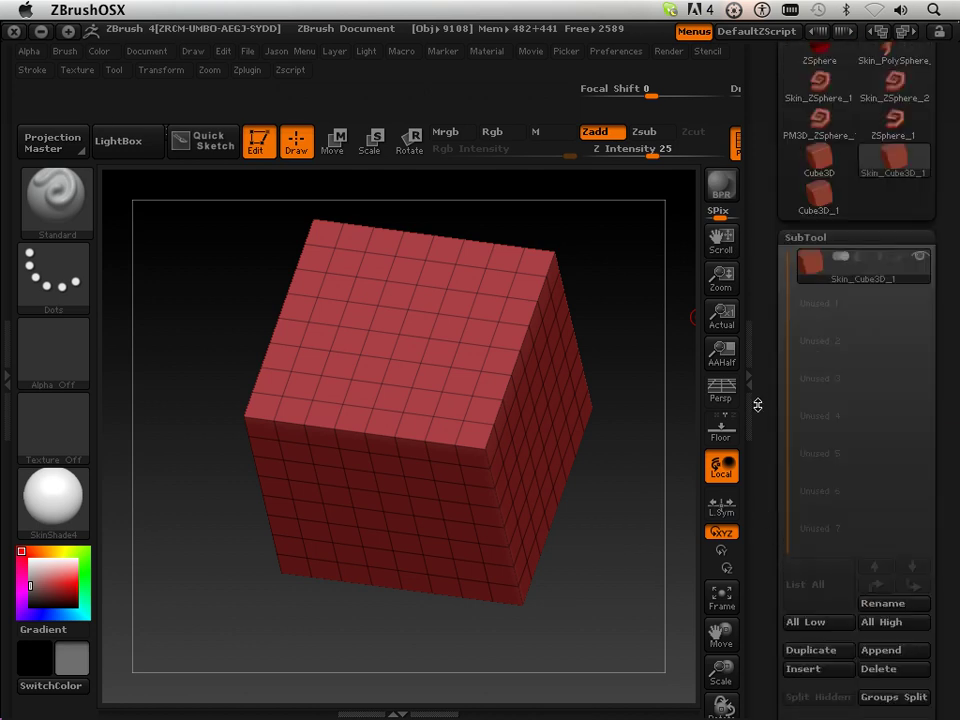
pyautogui.moveTo(814, 100)
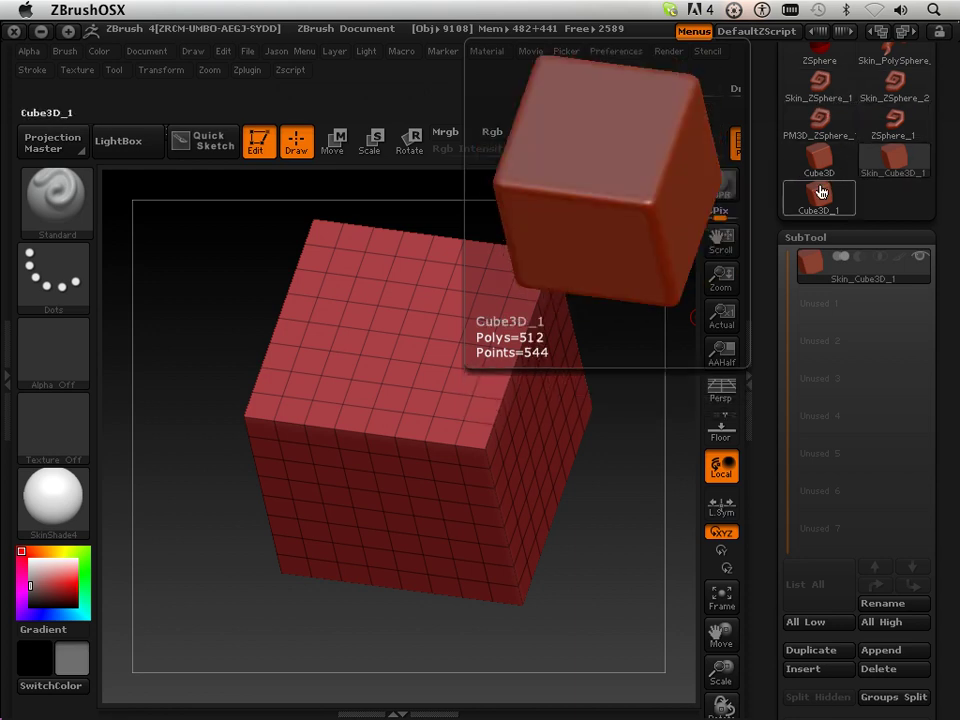
pyautogui.moveTo(765, 218); pyautogui.dragTo(762, 286)
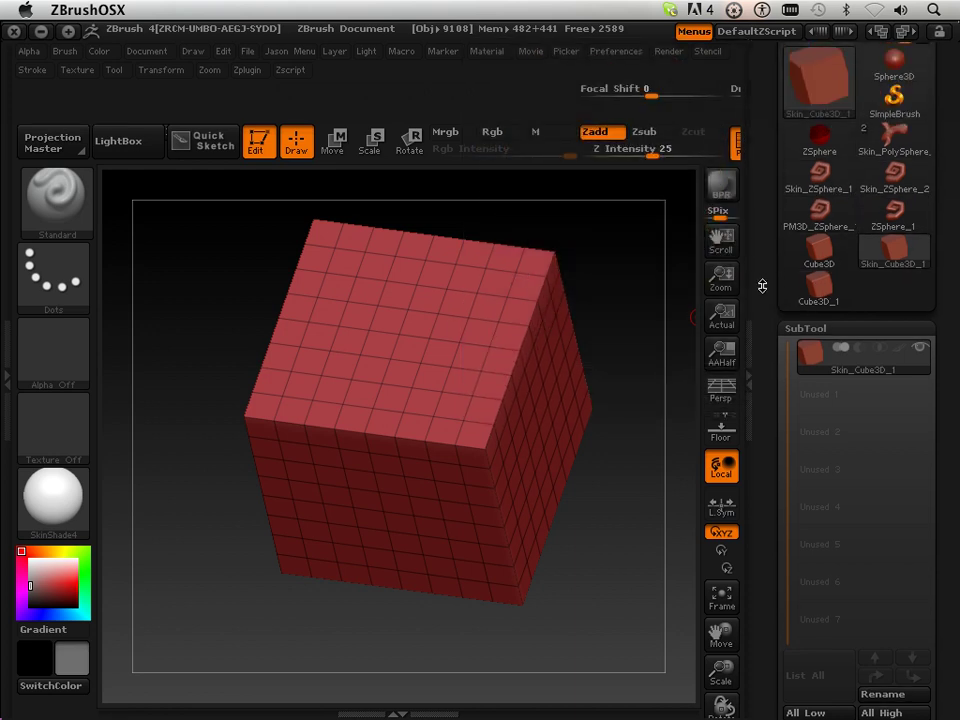
pyautogui.moveTo(812, 187)
pyautogui.moveTo(769, 221); pyautogui.dragTo(764, 312)
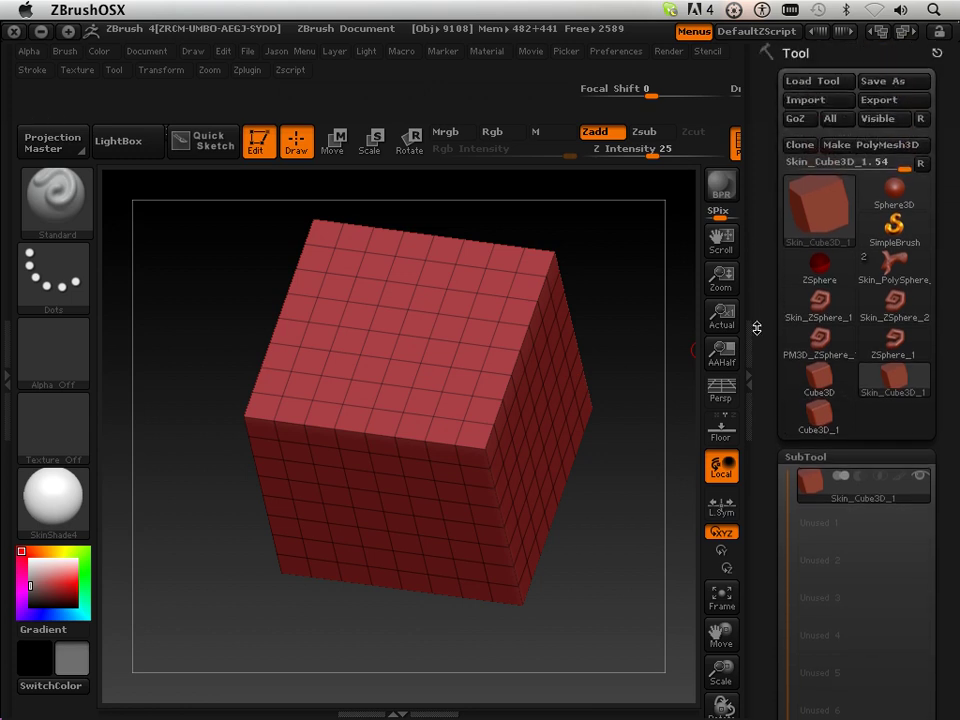